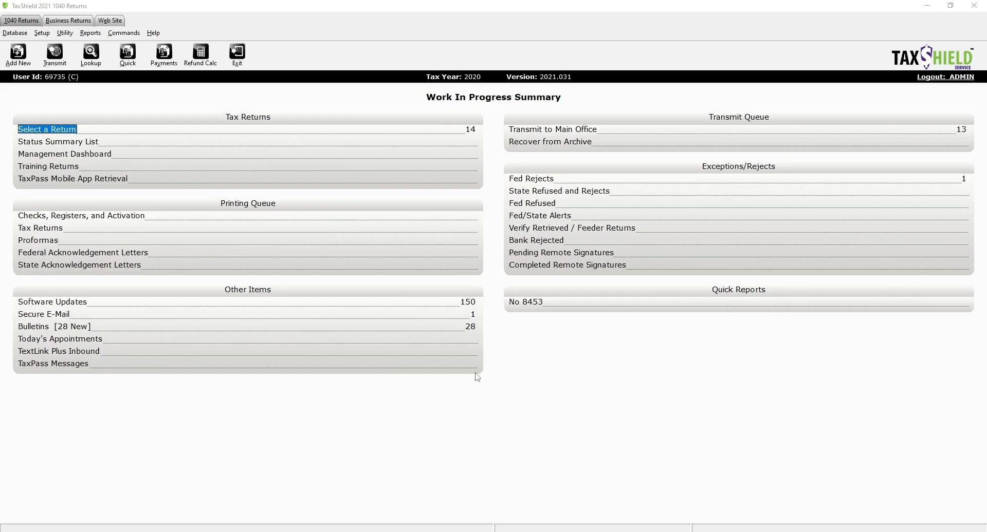
Add a new paid preparer record with preparer ID 001 to the paid preparers database.
click(16, 33)
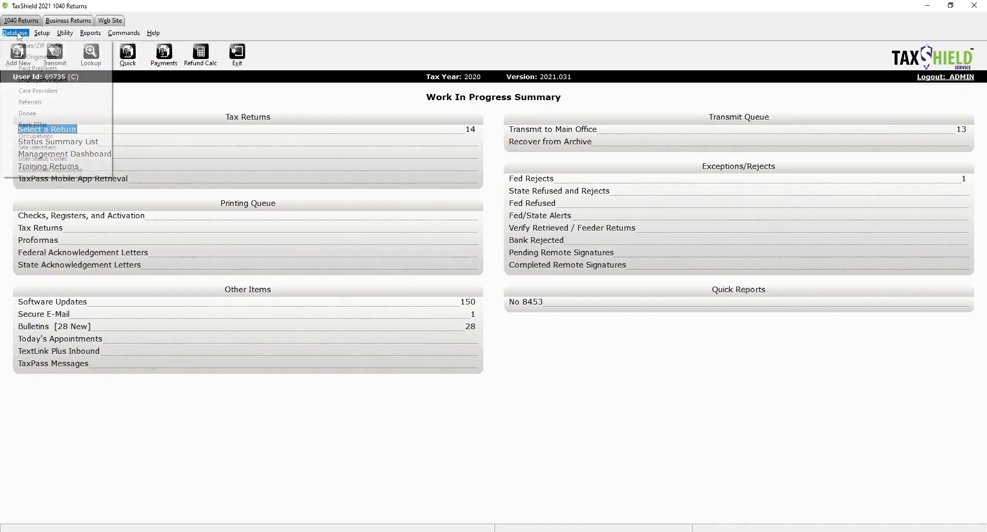
click(46, 72)
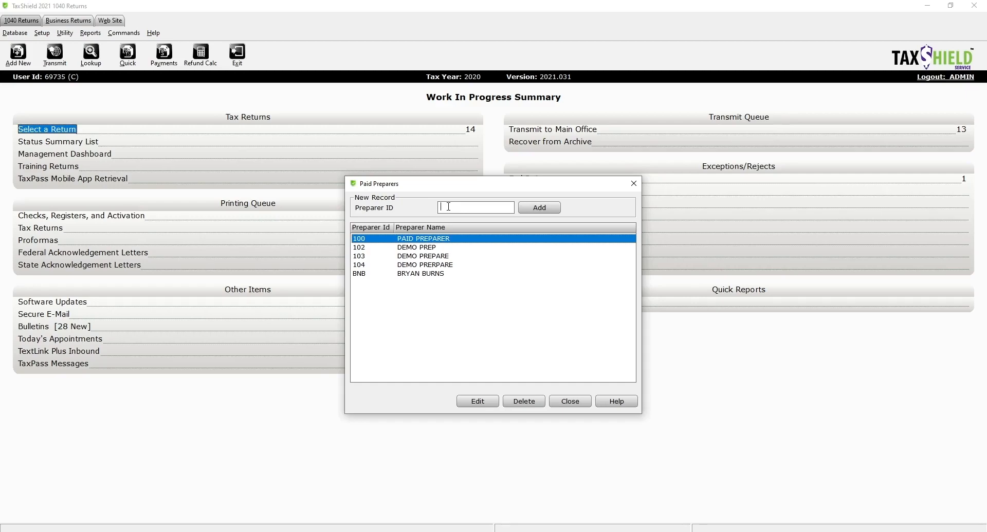
text(001)
click(540, 208)
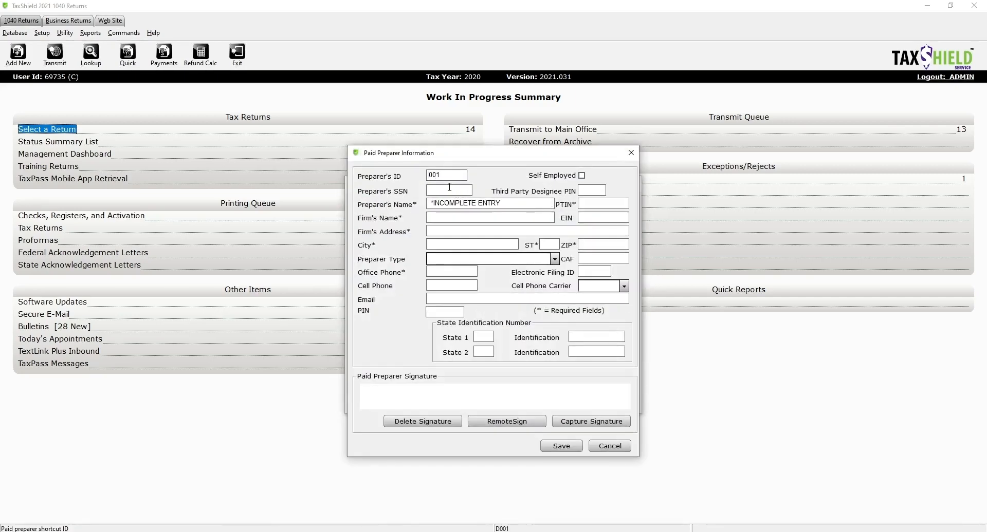
Fill in the preparer's full name and PTIN, leaving the SSN blank.
click(449, 189)
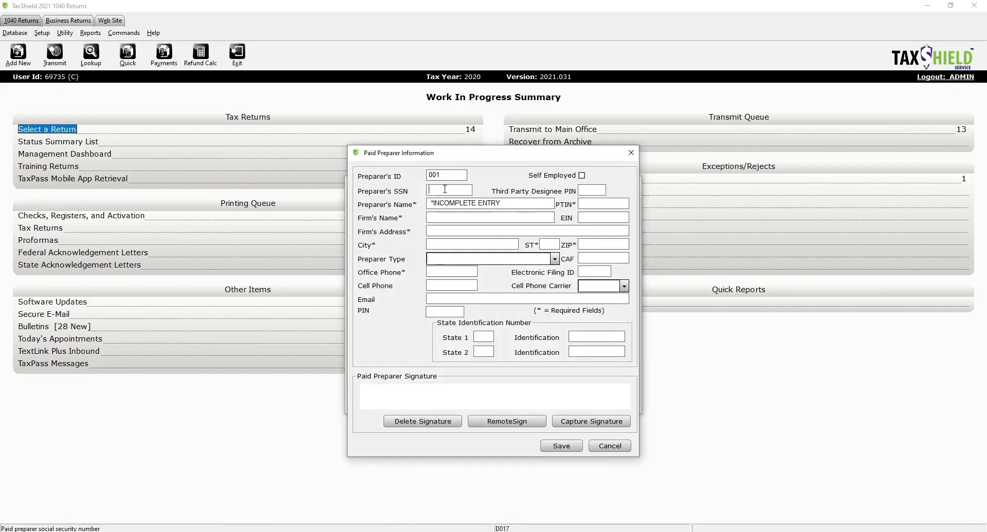
click(506, 202)
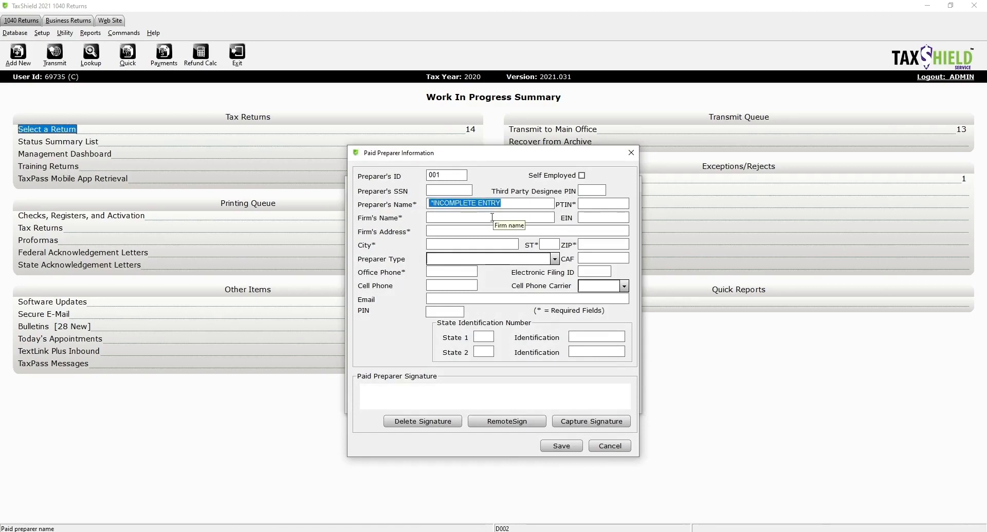
text(Sally PRep)
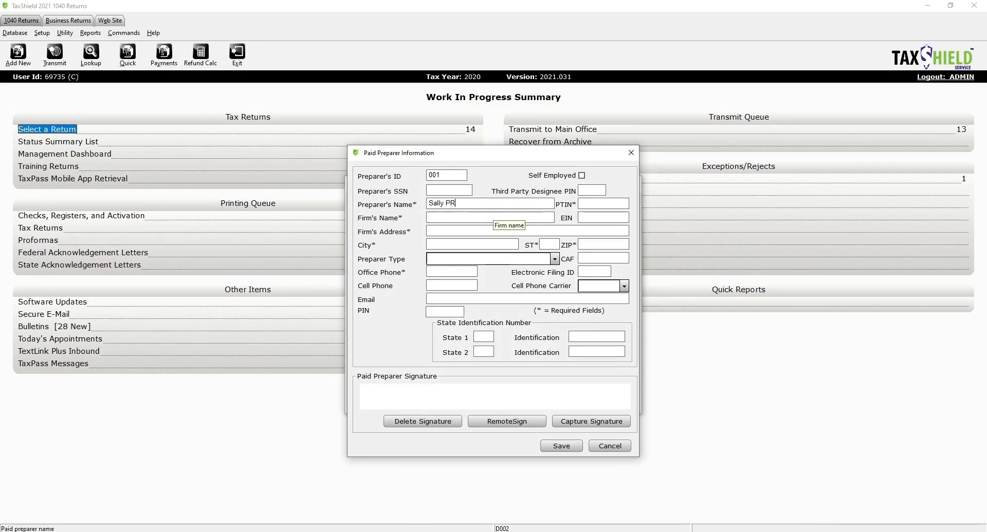
key(Tab)
text(P)
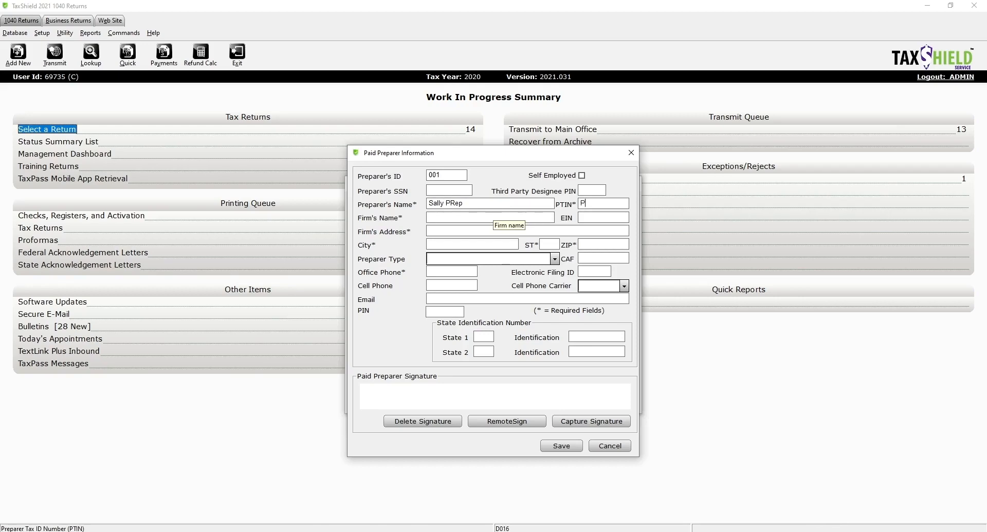
text(12346548)
key(Tab)
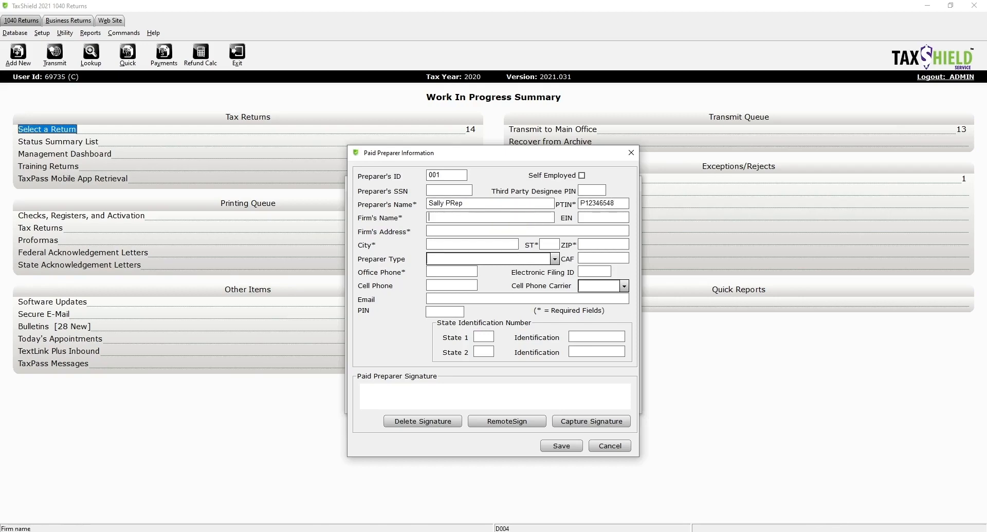
Enter Some Company as the firm's name and fill in its street address, leaving the EIN blank.
text(Some Company)
key(Tab)
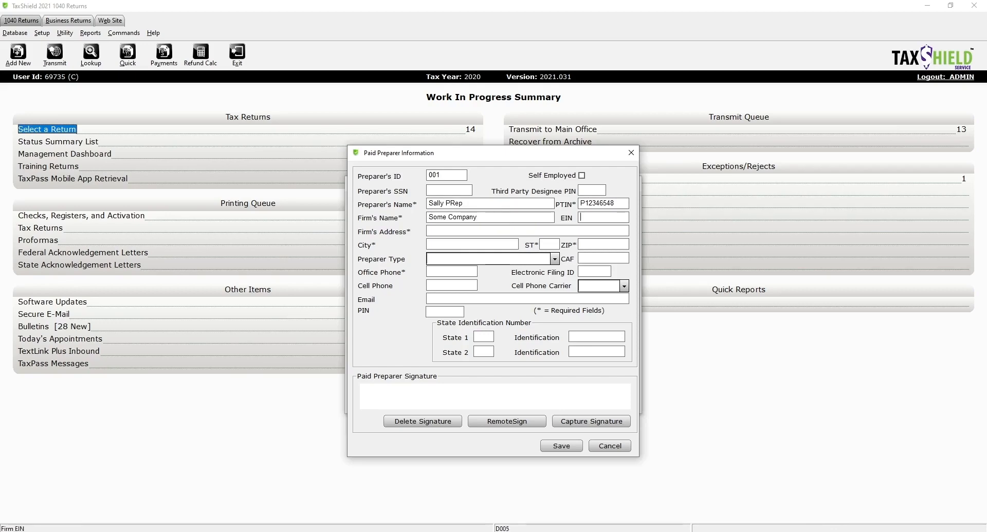
text(10-0)
key(BackSpace)
key(BackSpace)
text(0 Fake St)
key(Tab)
Fill in the firm's city, state and ZIP code.
text(Rome)
key(Tab)
text(ga)
key(Tab)
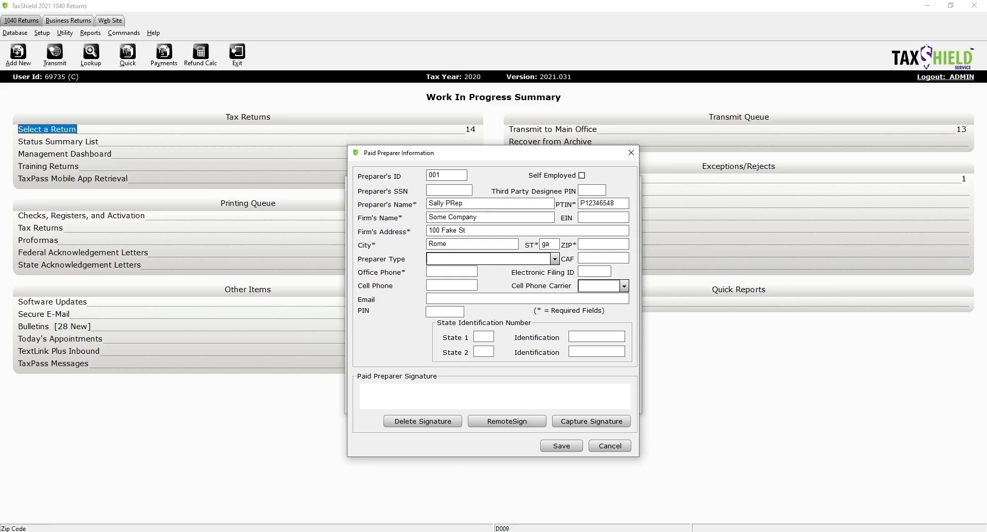
text(30165)
key(Tab)
Enter the preparer's office phone number, save the record and close the paid preparers list.
text(70623)
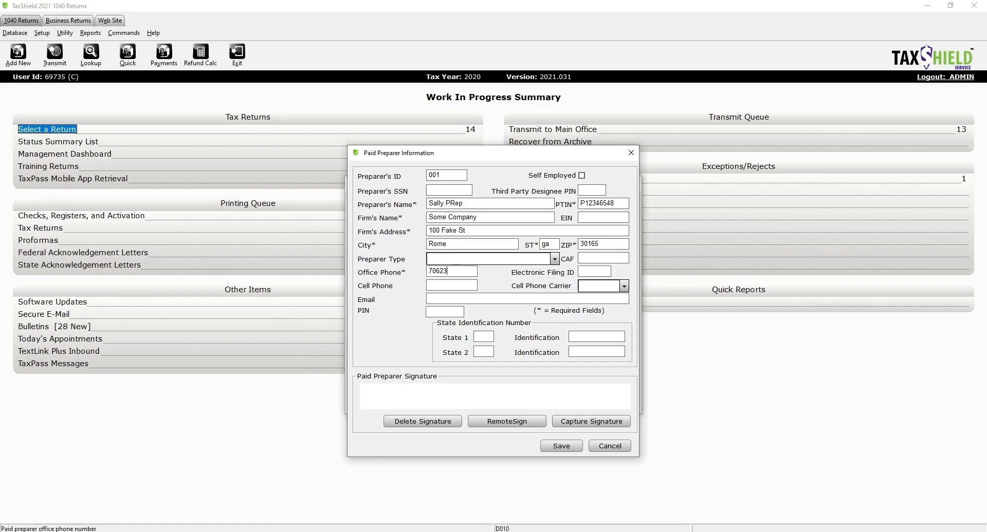
text(55555)
click(575, 451)
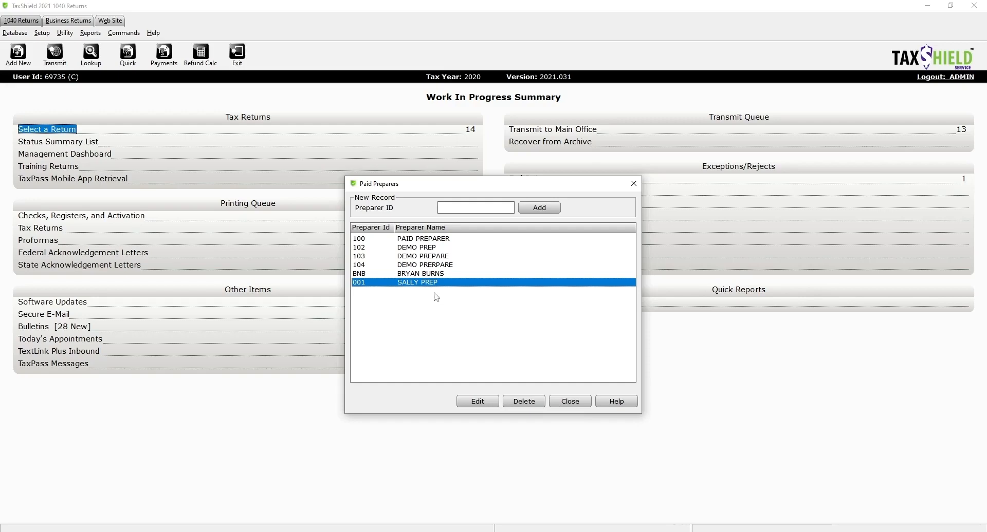
click(578, 404)
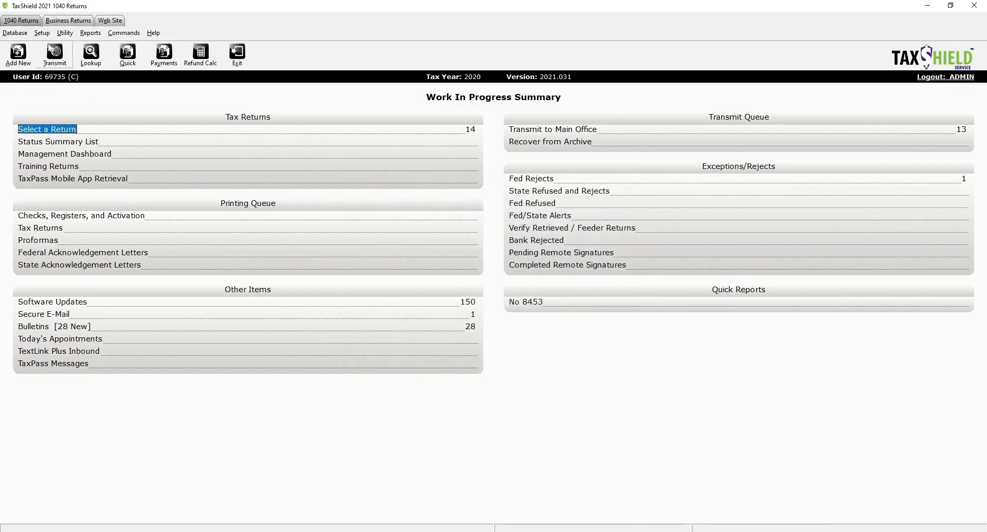
Open the office setup and go to the Transfer Incomplete Returns option in the registration settings.
click(38, 34)
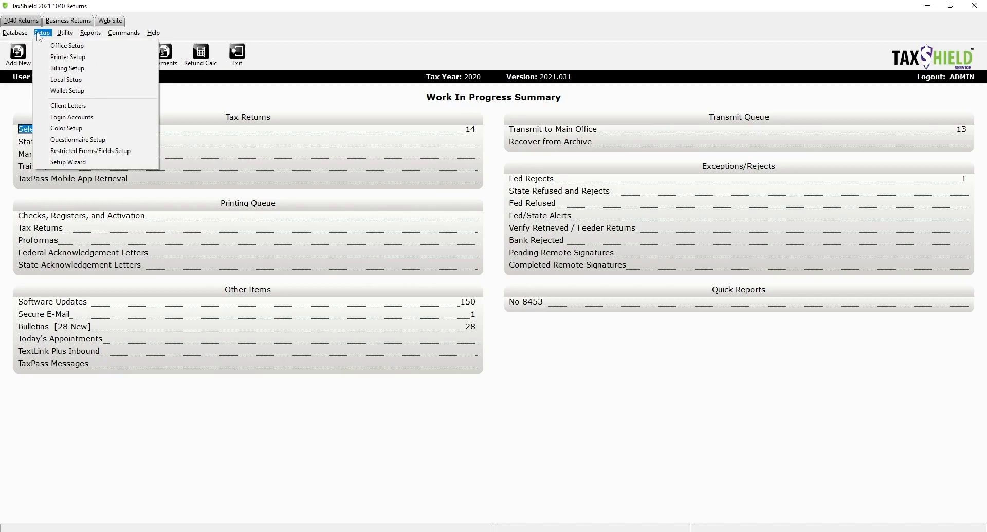
click(82, 47)
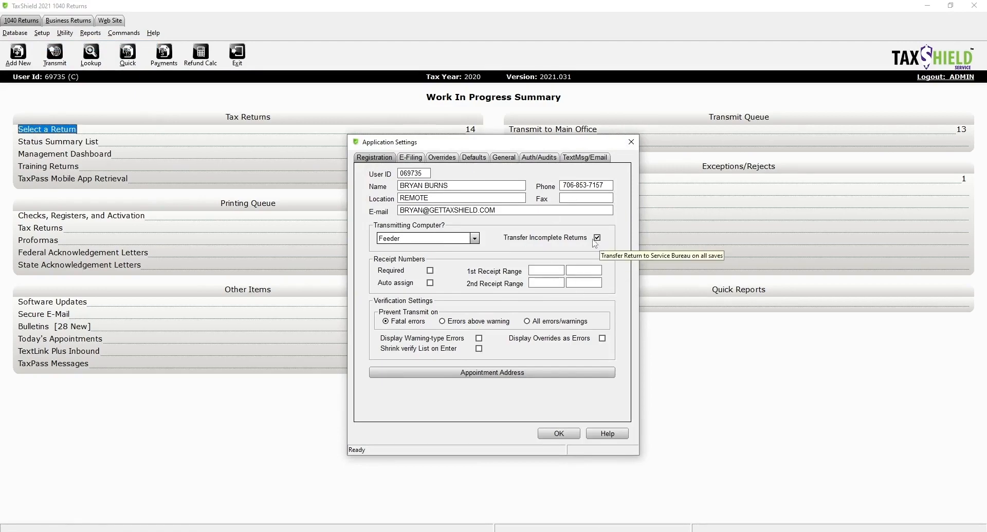
click(508, 243)
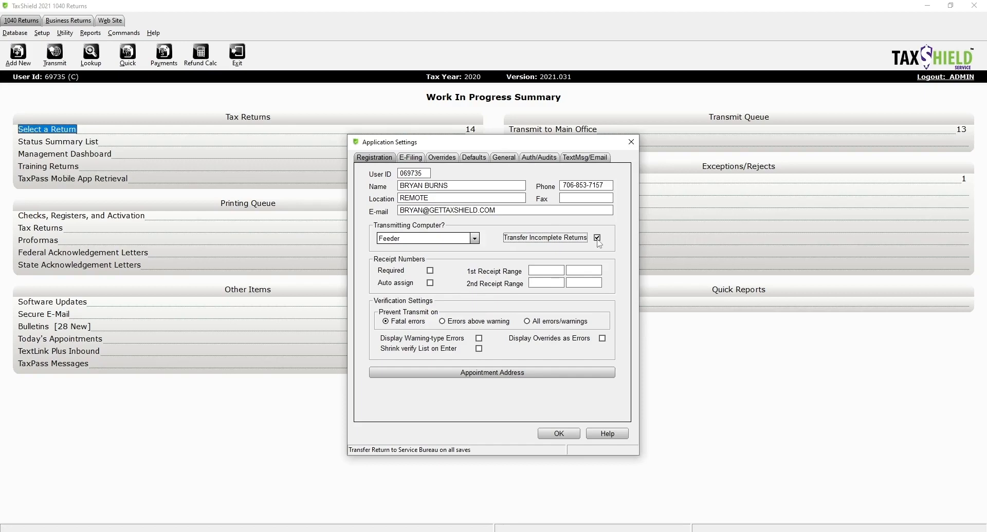
Enter the office's EFIN as the default EFIN in the e-filing settings.
click(412, 159)
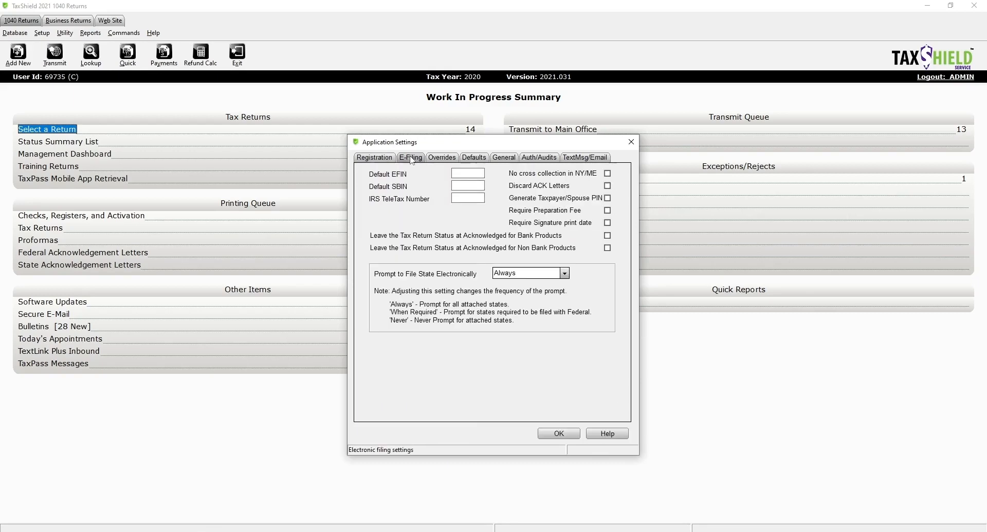
click(461, 176)
text(123456)
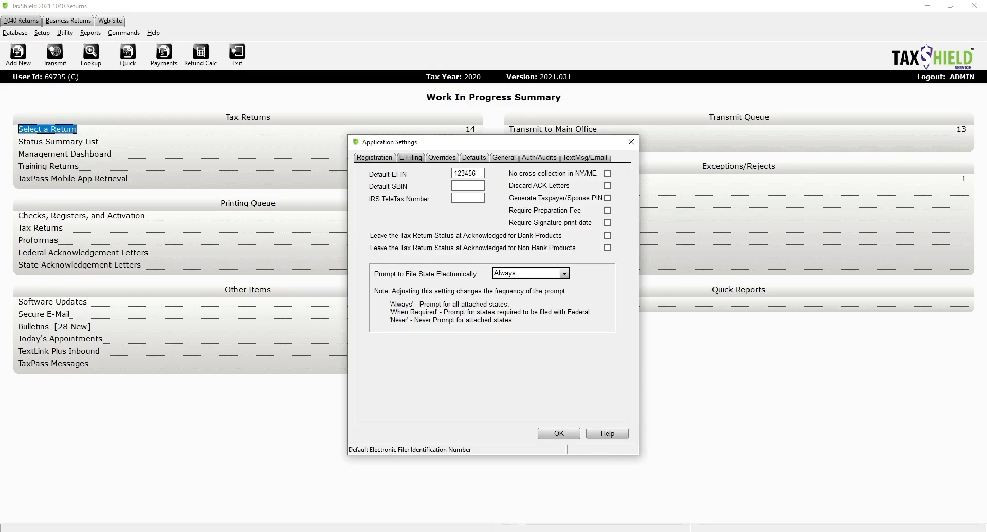
drag(480, 174, 446, 173)
click(479, 173)
In the override settings, try ERO Specified as the source for auto-adding 1040 state returns and restore W-2.
click(442, 163)
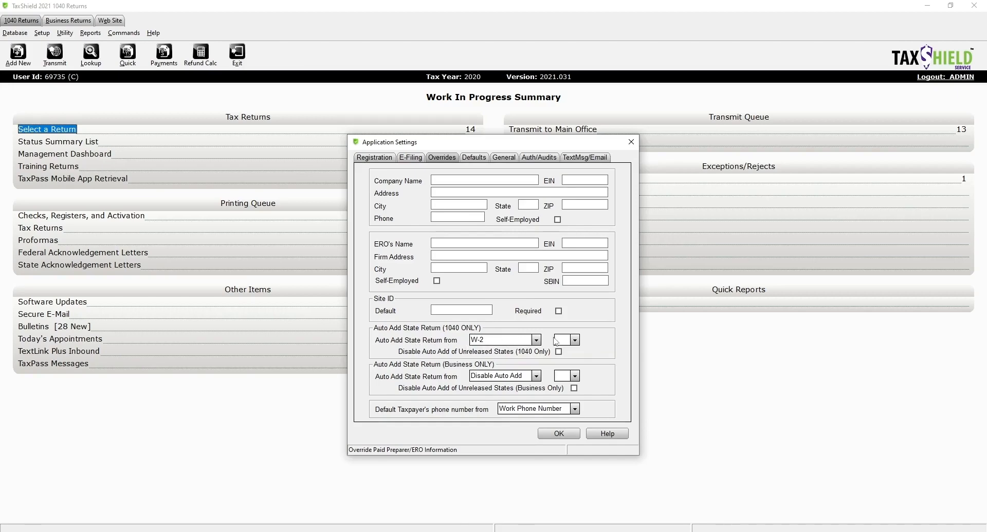
click(575, 341)
click(575, 341)
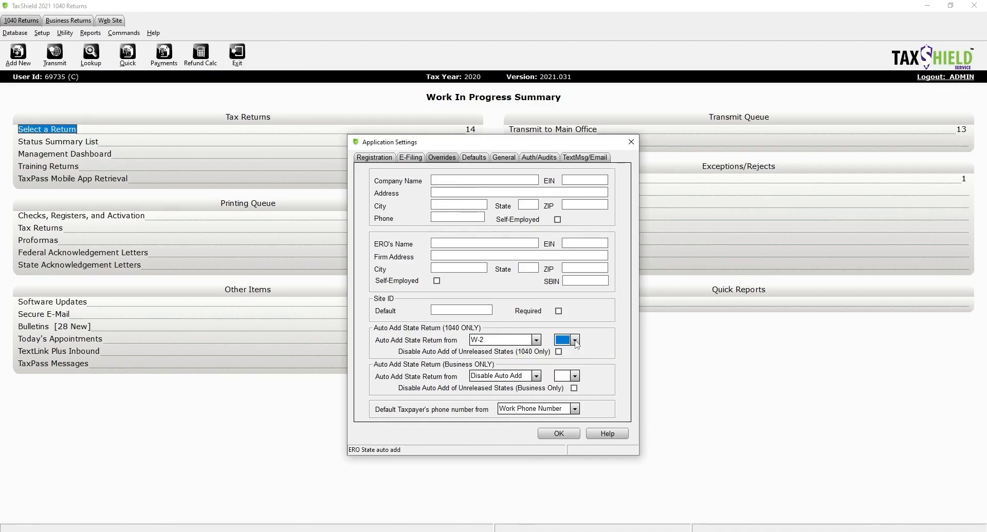
click(504, 341)
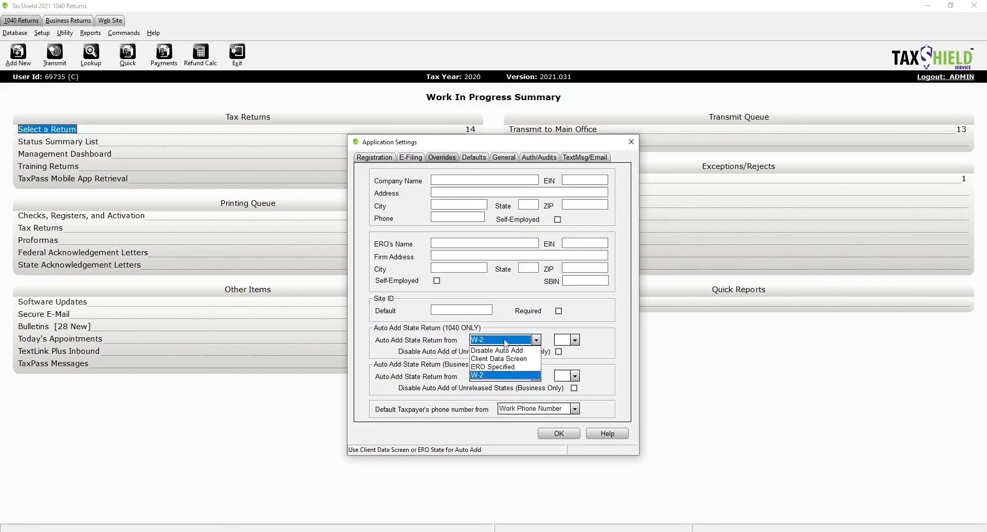
click(520, 367)
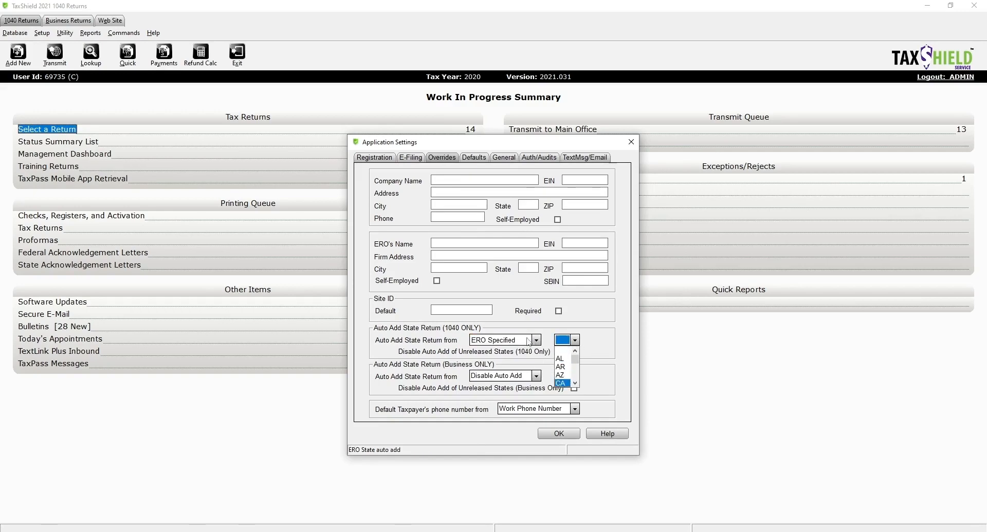
click(542, 342)
click(538, 341)
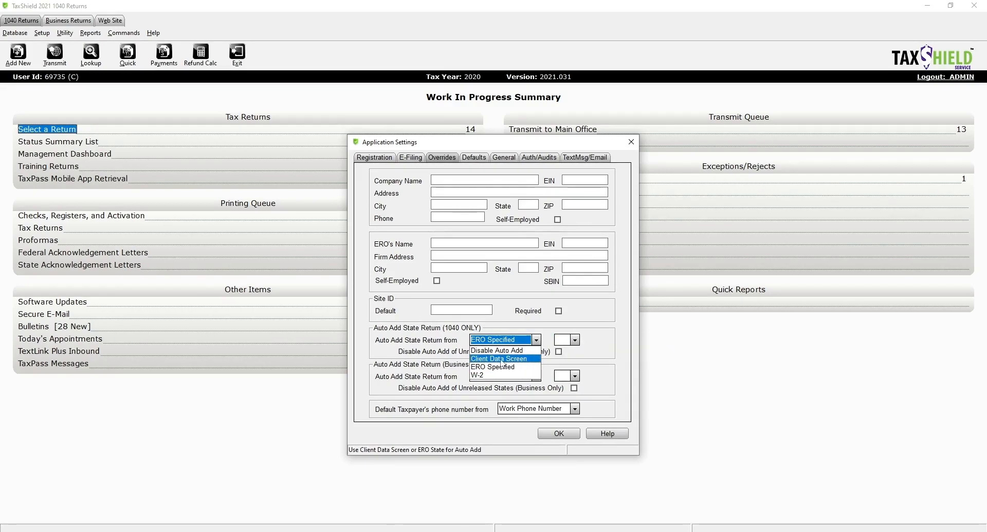
click(478, 375)
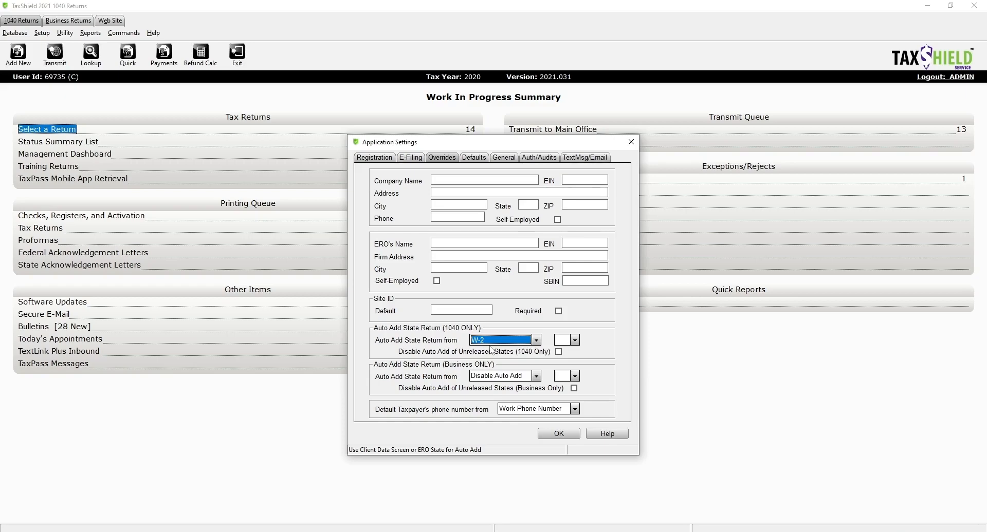
Set the default taxpayer's phone number source to Cell Phone Number.
click(574, 410)
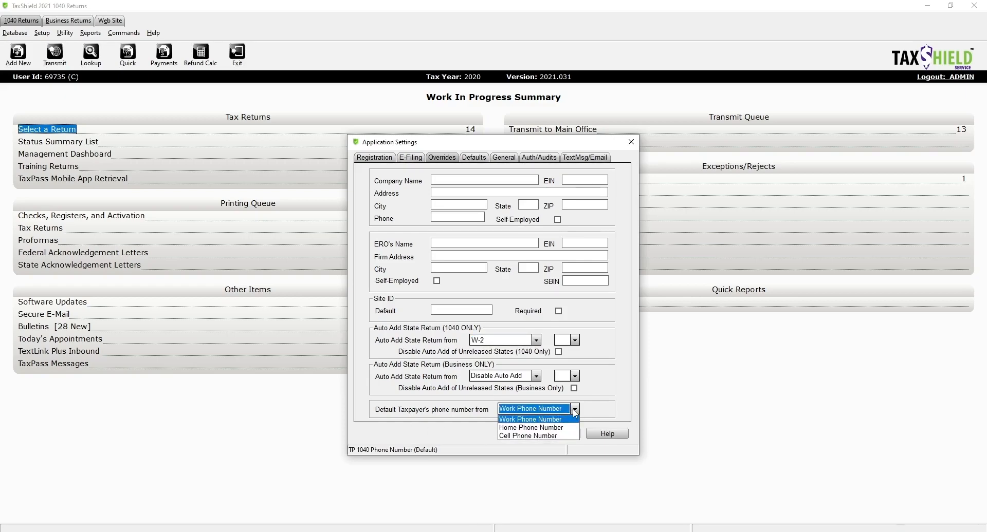
click(529, 435)
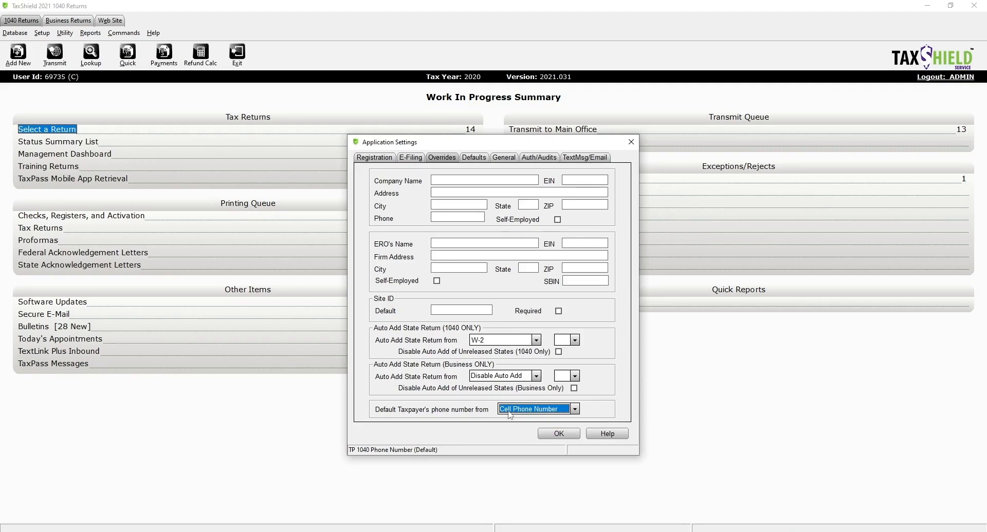
View the default application settings and select the second 2021 scheme as the 1040 billing scheme in the general settings.
click(475, 158)
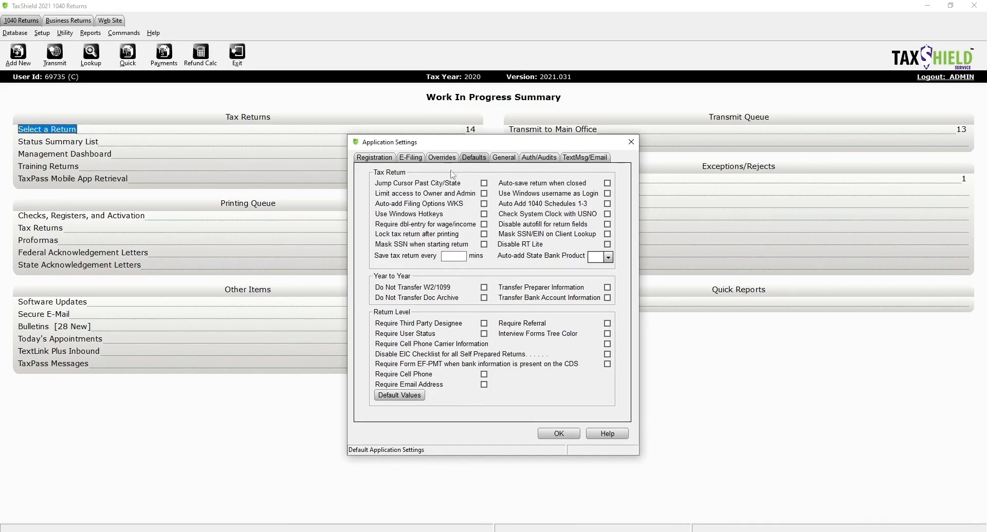
click(504, 158)
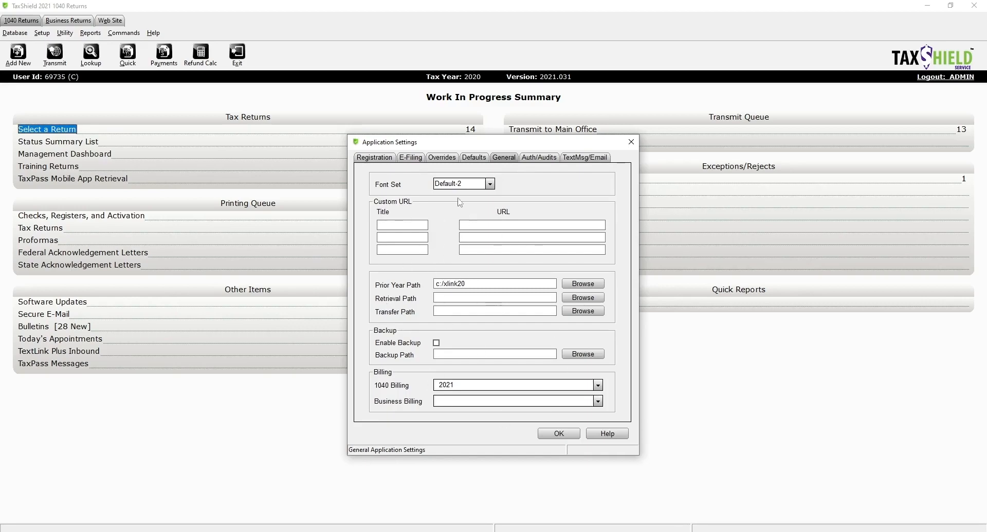
click(598, 385)
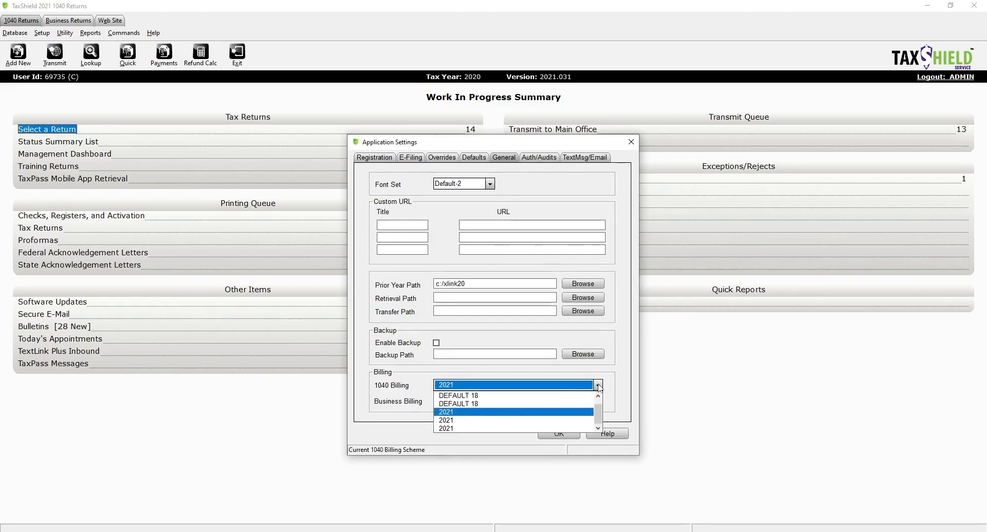
click(469, 420)
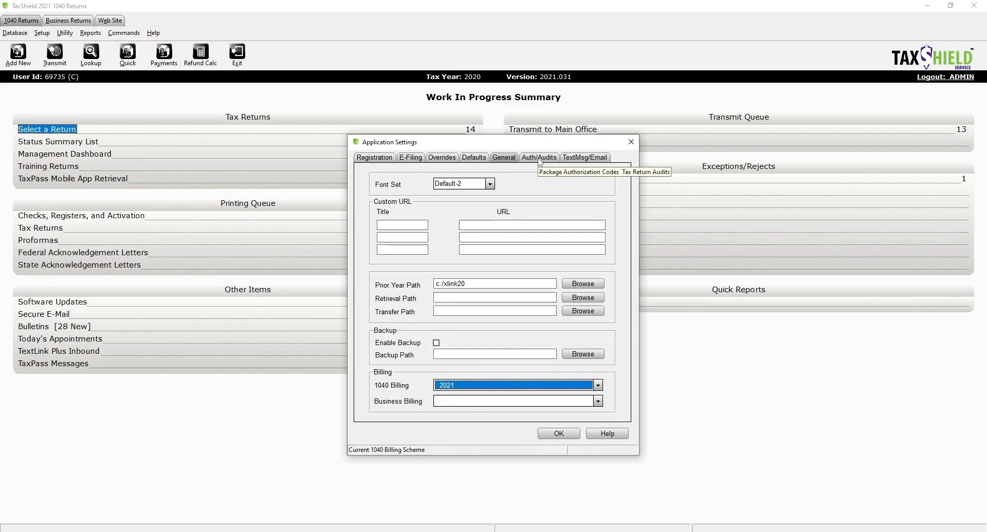
View the text message and email settings without filling them in, and save the office setup.
click(580, 159)
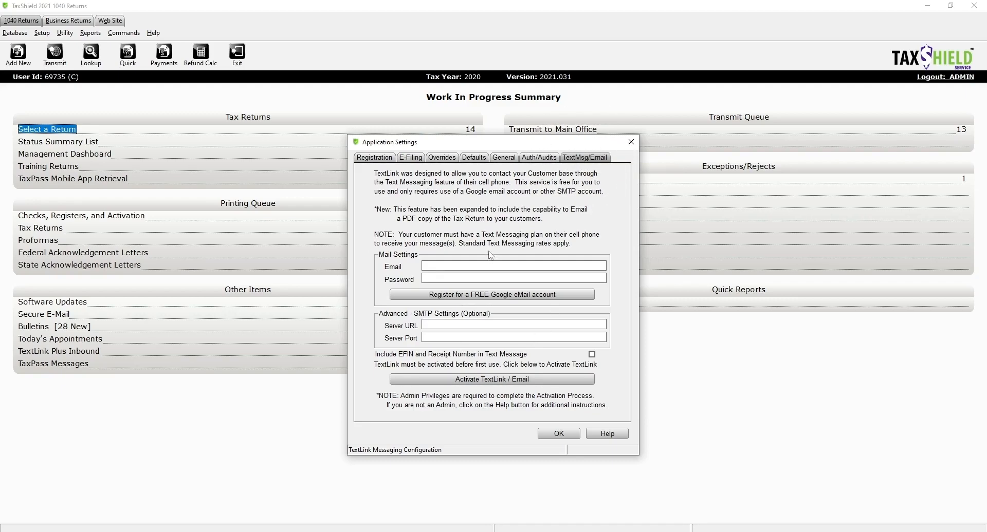
click(456, 266)
click(556, 433)
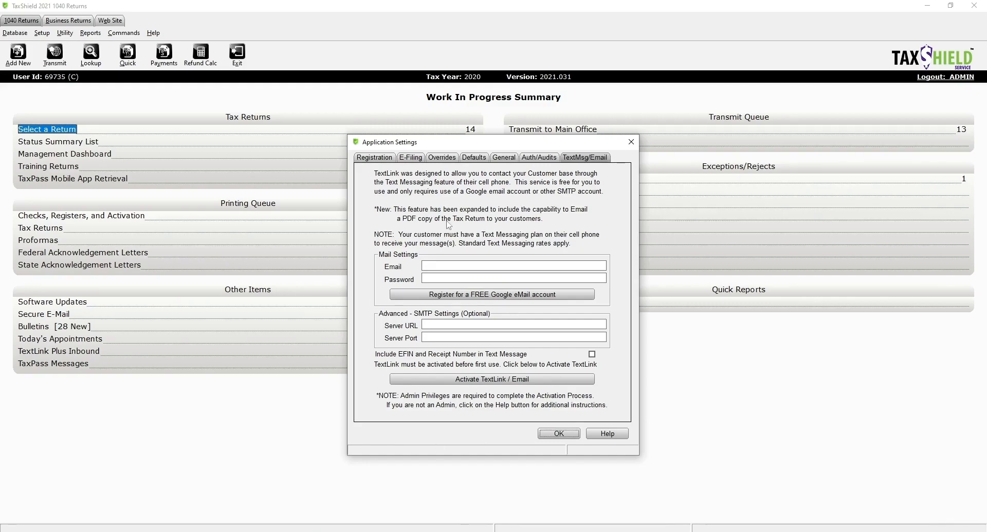
click(559, 434)
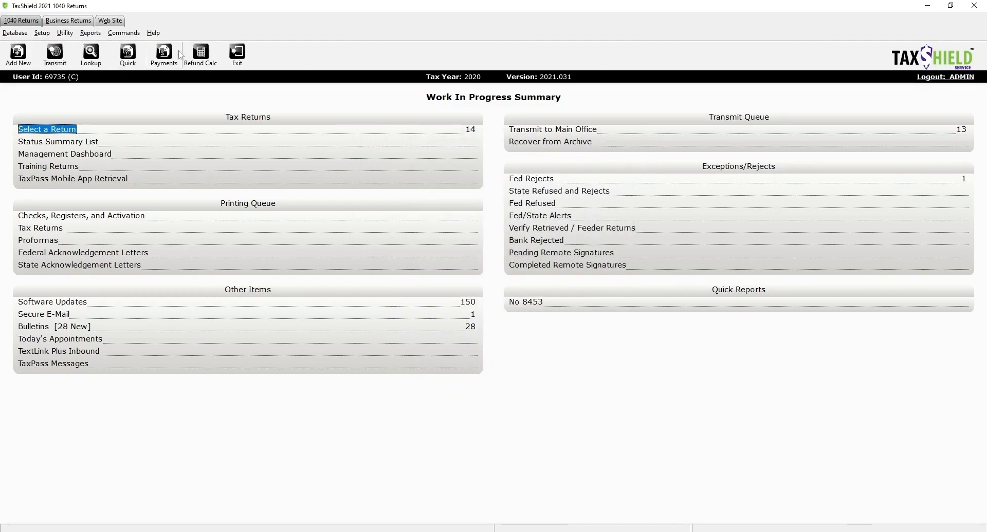
Open the printer setup and view the available default tax return printers, keeping Microsoft Print to PDF.
click(43, 33)
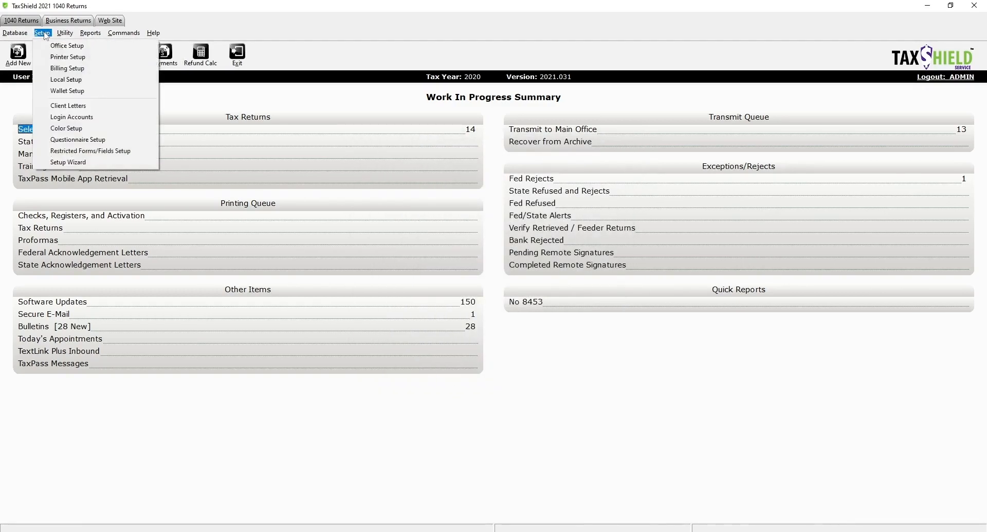
click(75, 59)
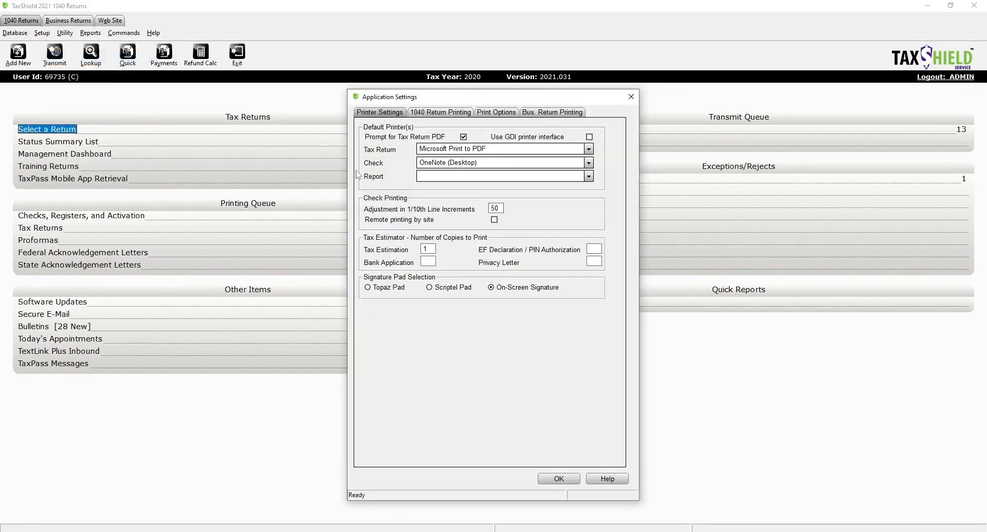
click(591, 150)
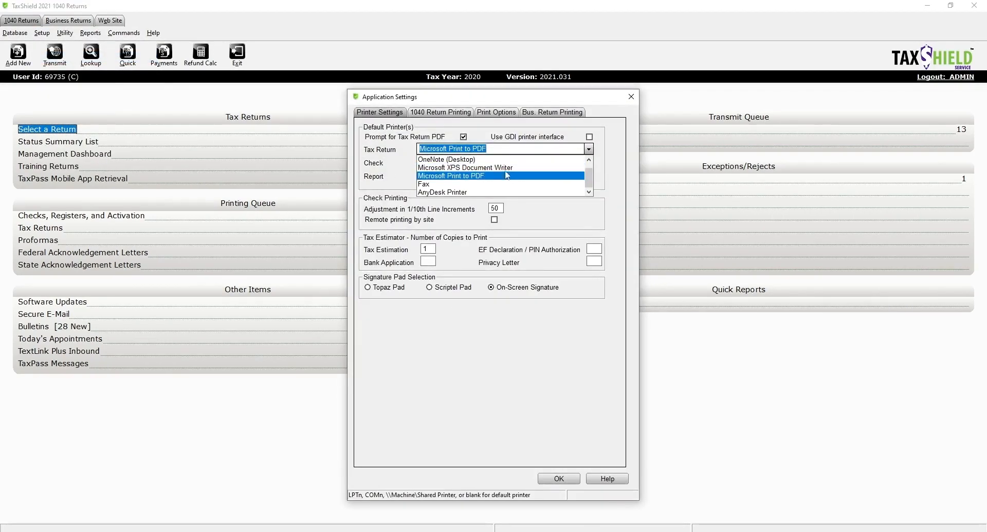
click(369, 151)
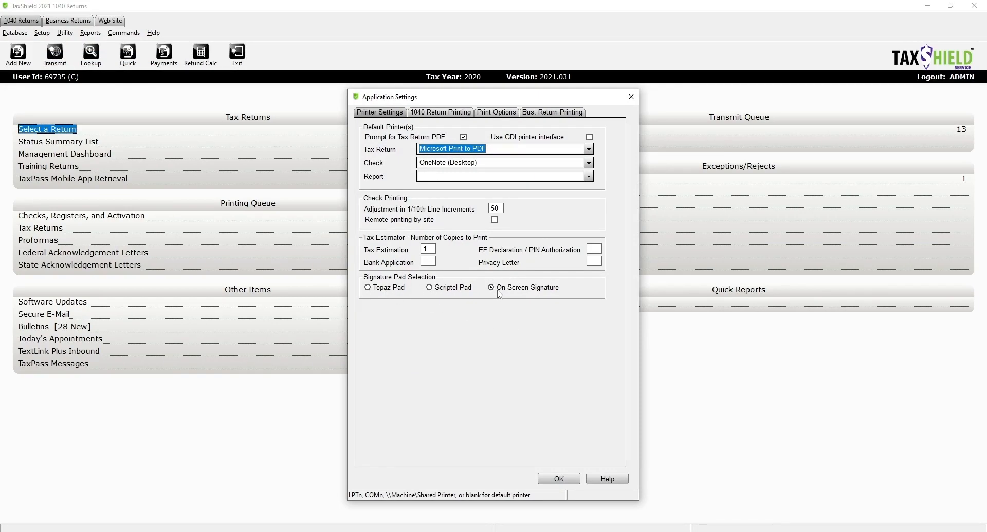
Review the 1040 return printing, print options and business return printing settings, and save the printer setup.
click(436, 113)
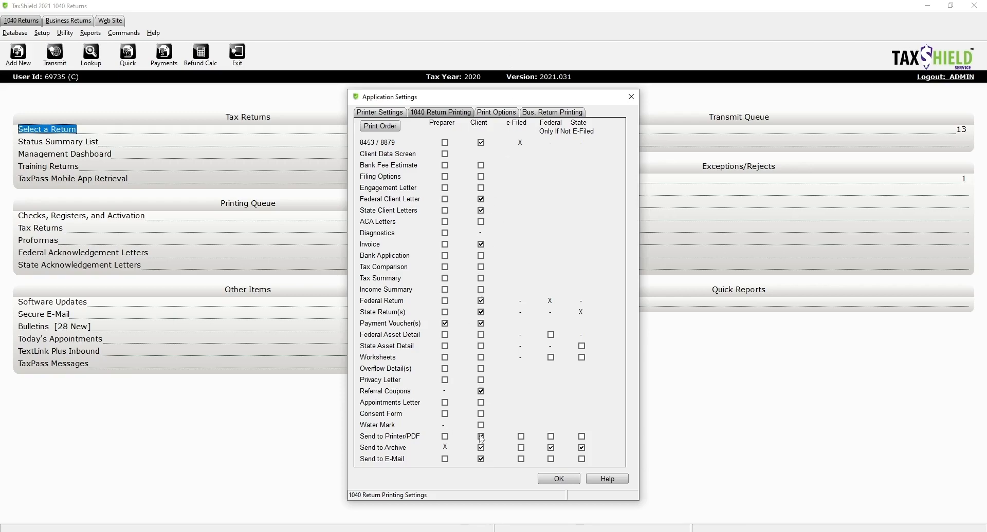
click(501, 113)
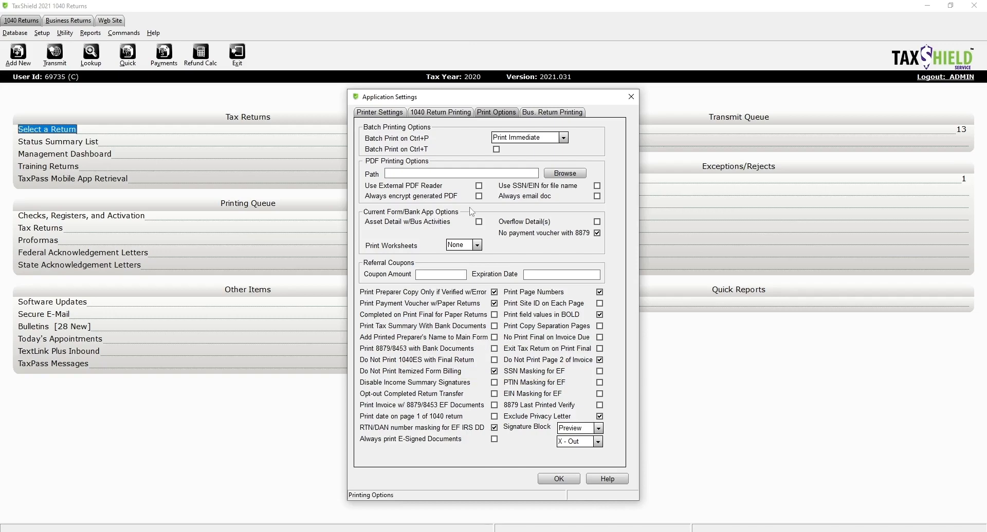
click(555, 114)
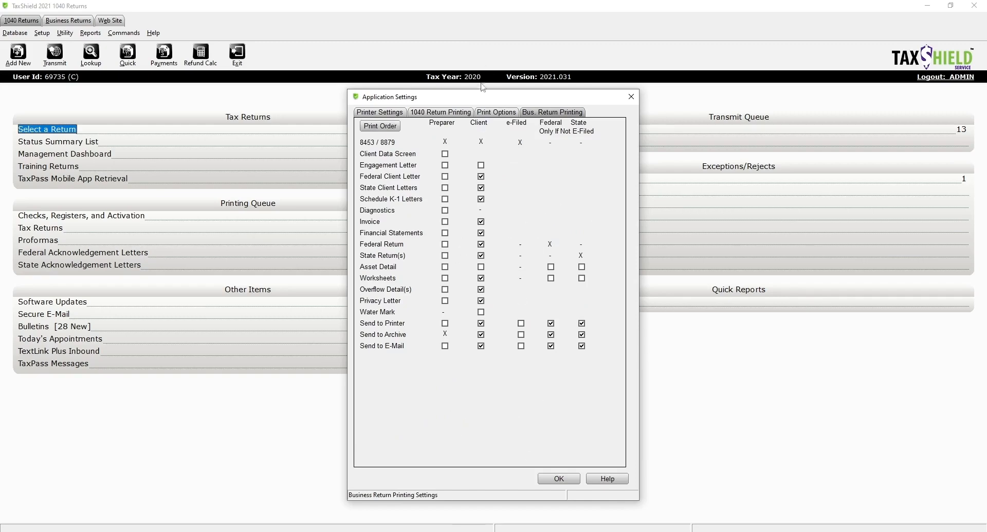
click(556, 479)
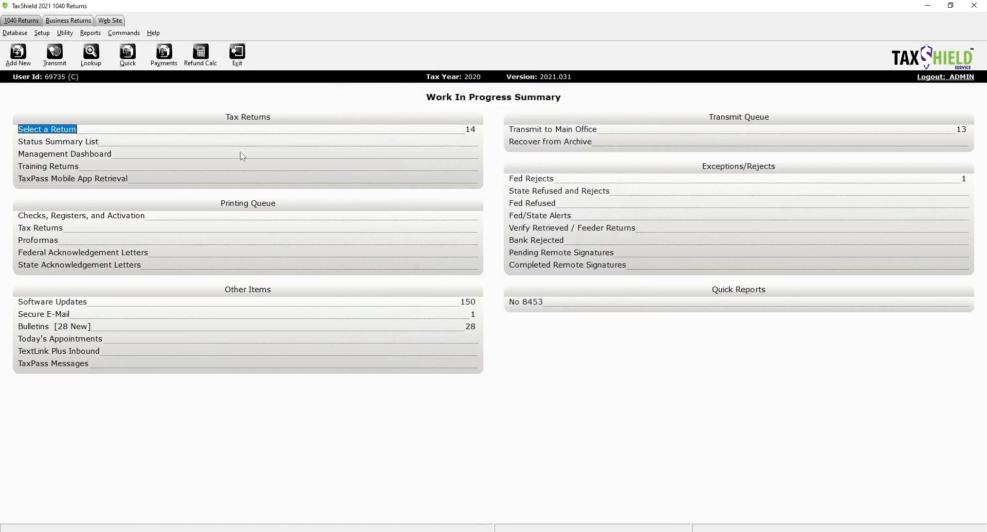
Open the billing setup and select the 2021 billing scheme.
click(42, 33)
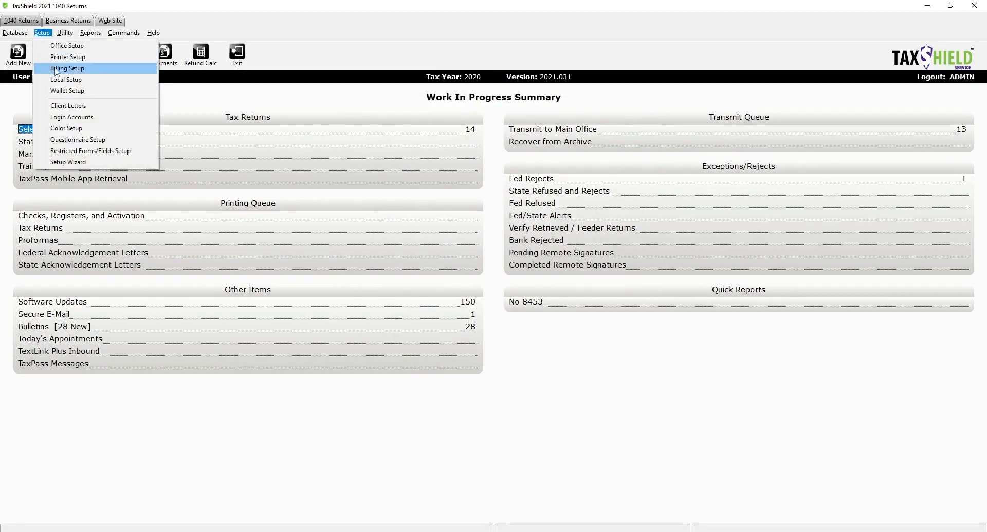
click(100, 72)
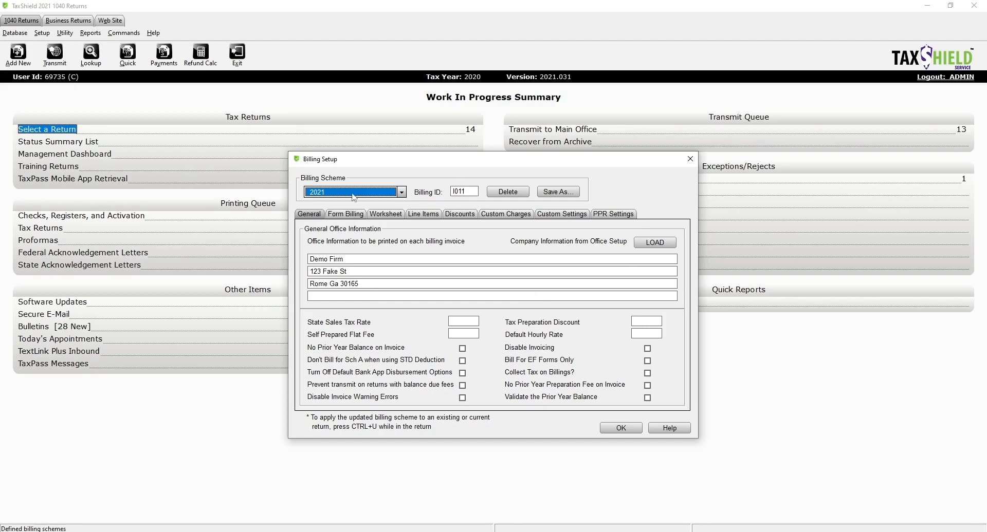
click(402, 193)
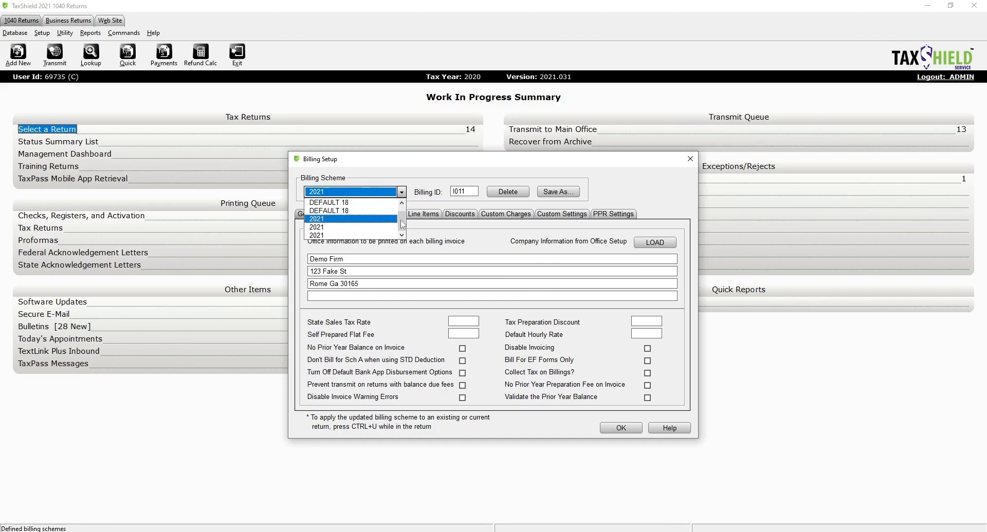
click(371, 220)
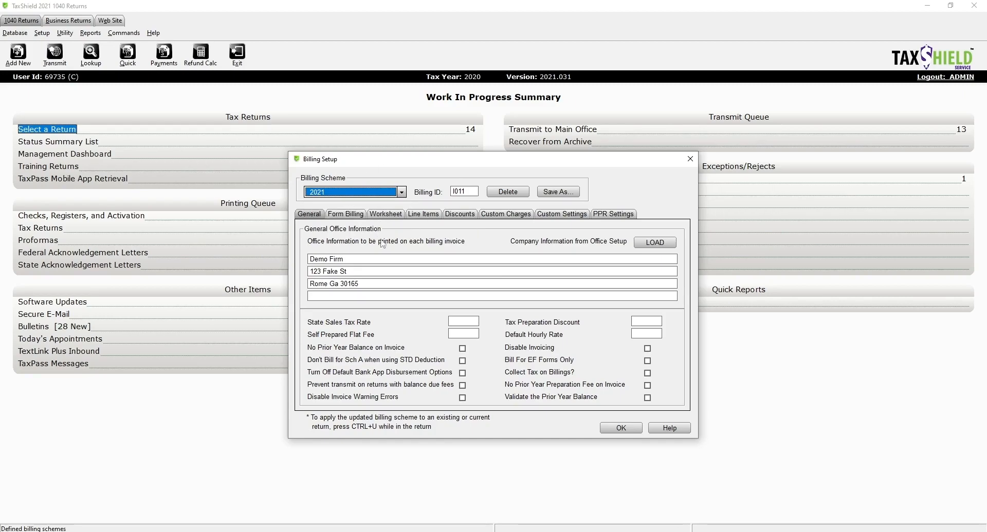
click(402, 192)
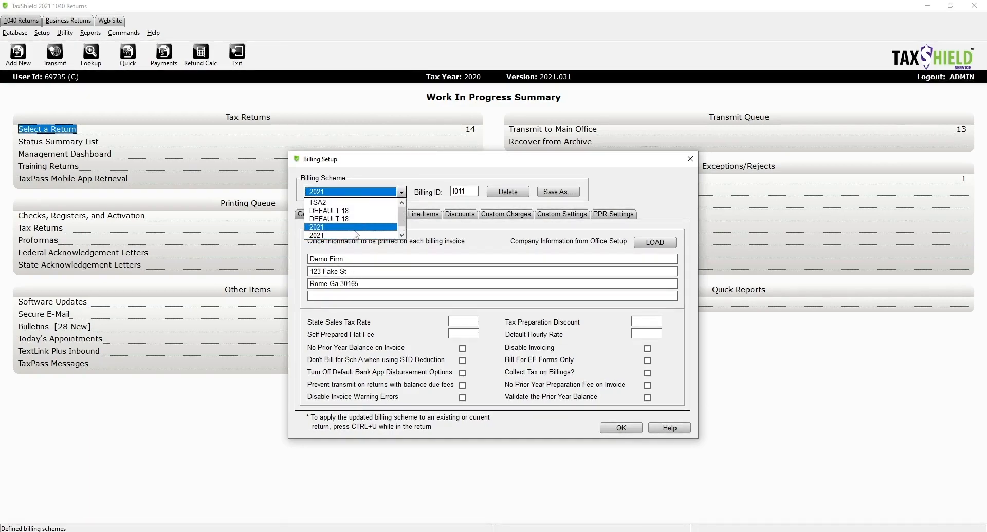
click(356, 234)
Review the office information lines printed on each billing invoice in the general billing settings.
click(306, 260)
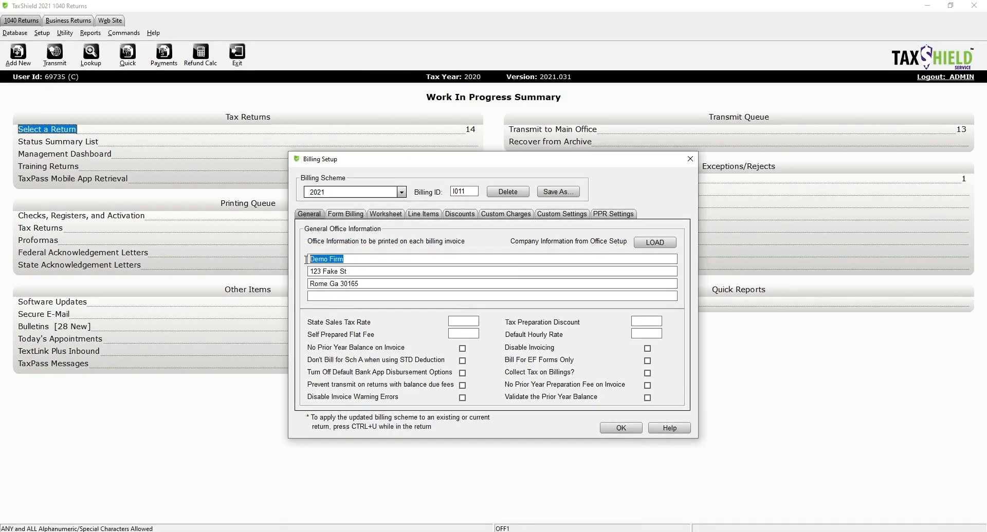
click(358, 273)
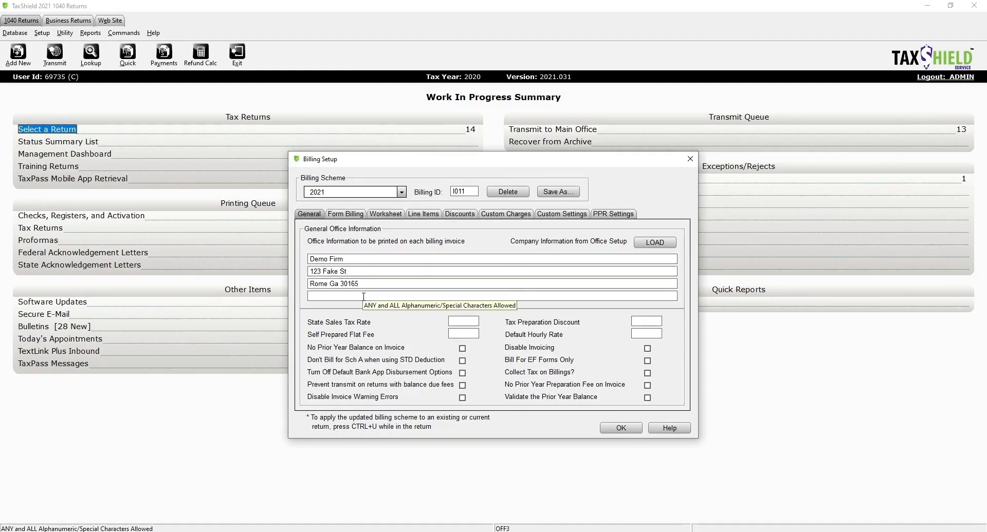
click(363, 297)
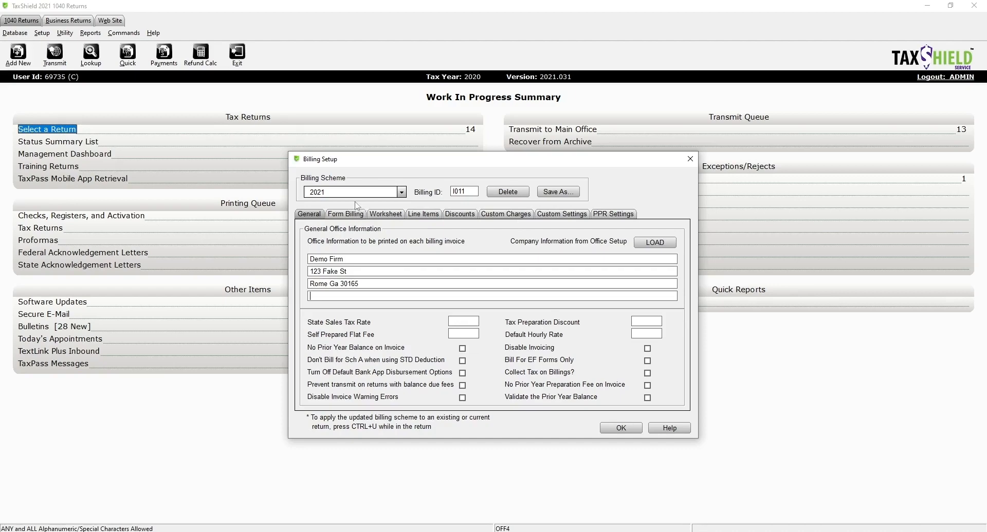
View the US-Federal form billing and examine the per-item price of the RET 1040 form.
click(346, 216)
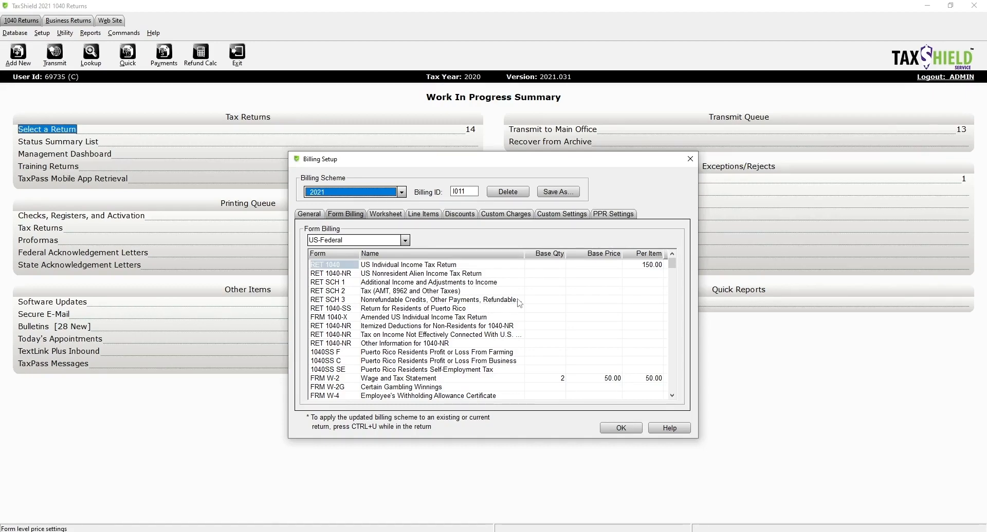
click(645, 265)
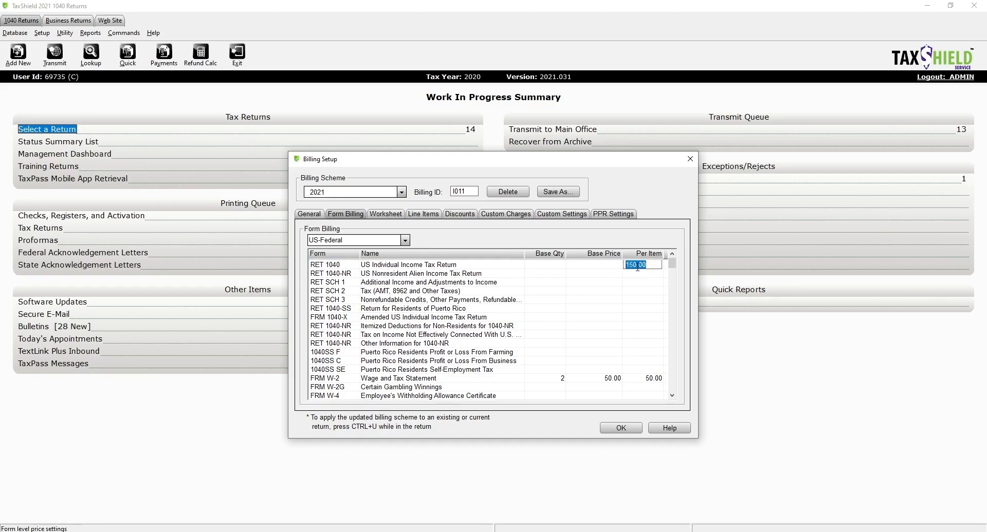
click(638, 265)
click(338, 265)
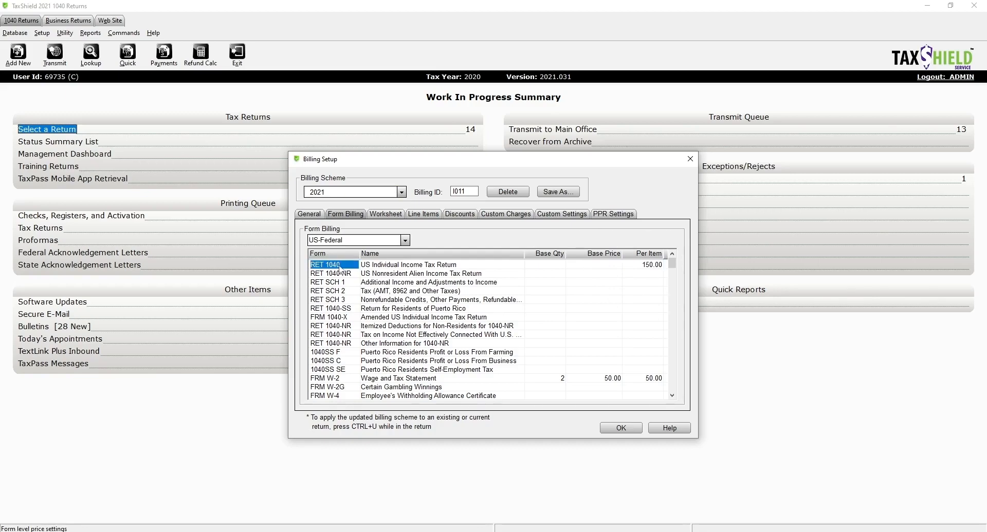
click(644, 265)
click(646, 265)
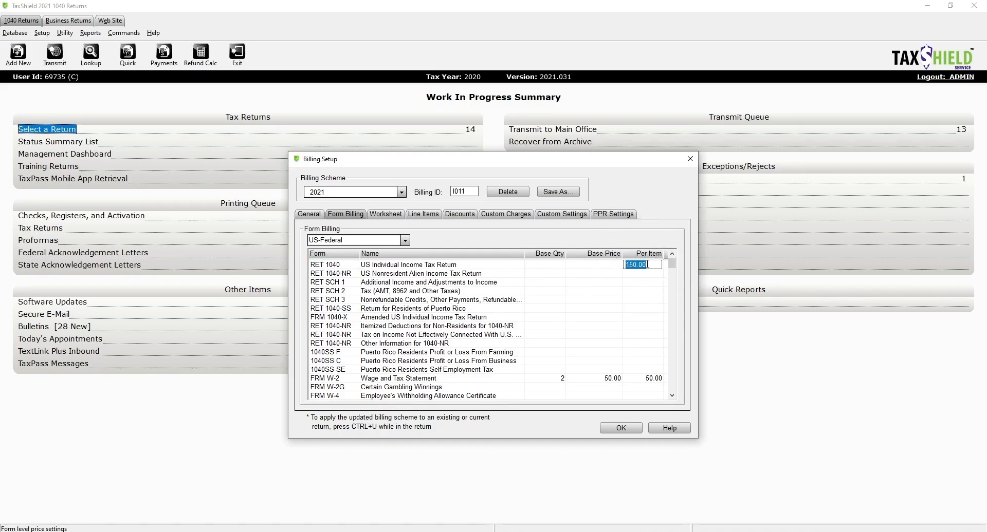
Examine the base quantity, base price and per-item price of the W-2 form in the federal form billing.
click(552, 378)
click(553, 379)
click(598, 378)
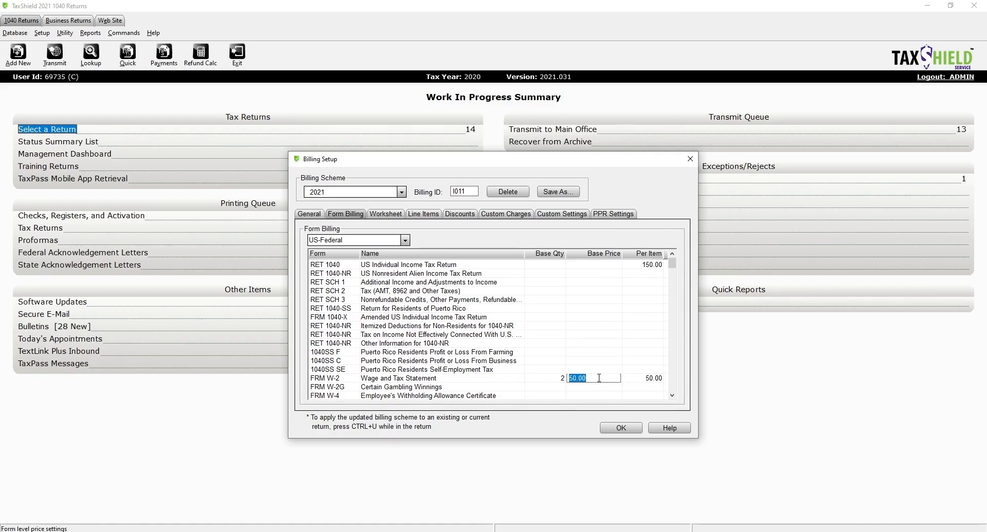
click(337, 379)
click(550, 376)
click(591, 378)
click(640, 379)
click(650, 379)
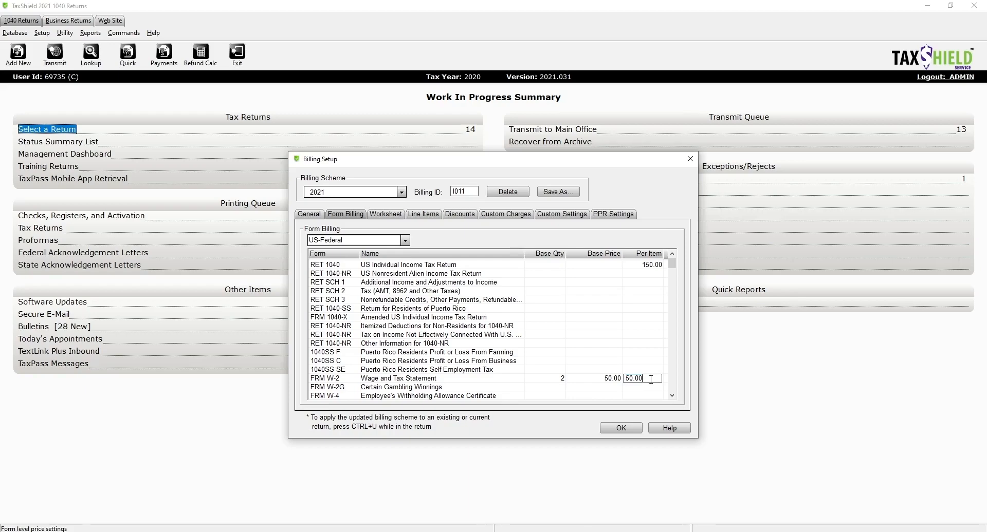
click(604, 379)
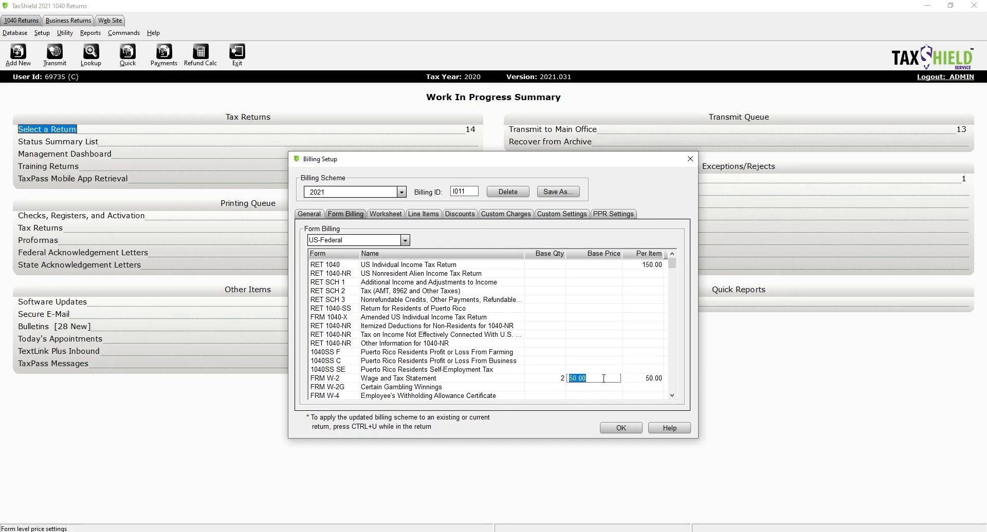
click(634, 379)
scroll(633, 377, down, 2)
scroll(645, 344, down, 3)
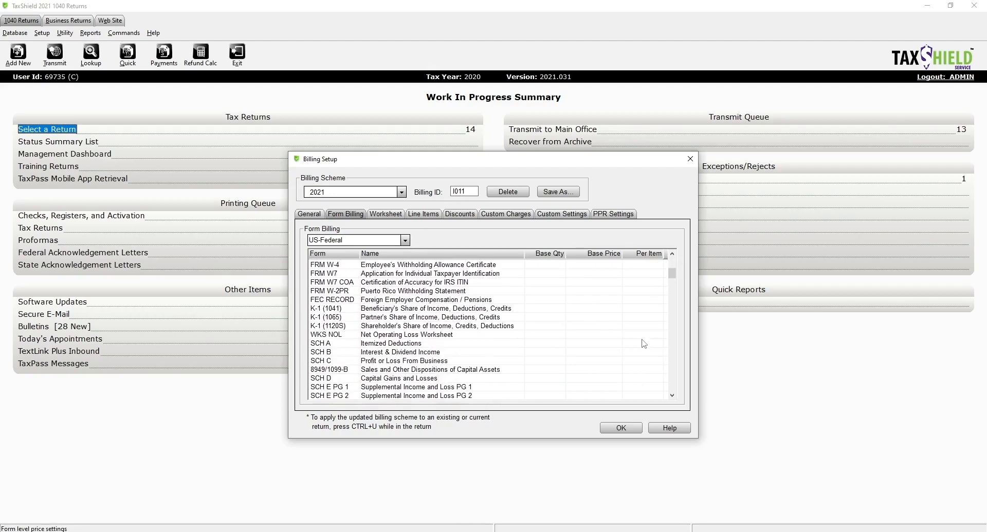
Clear the W-2 form's base quantity and base price so that it is billed only per item.
scroll(640, 340, up, 4)
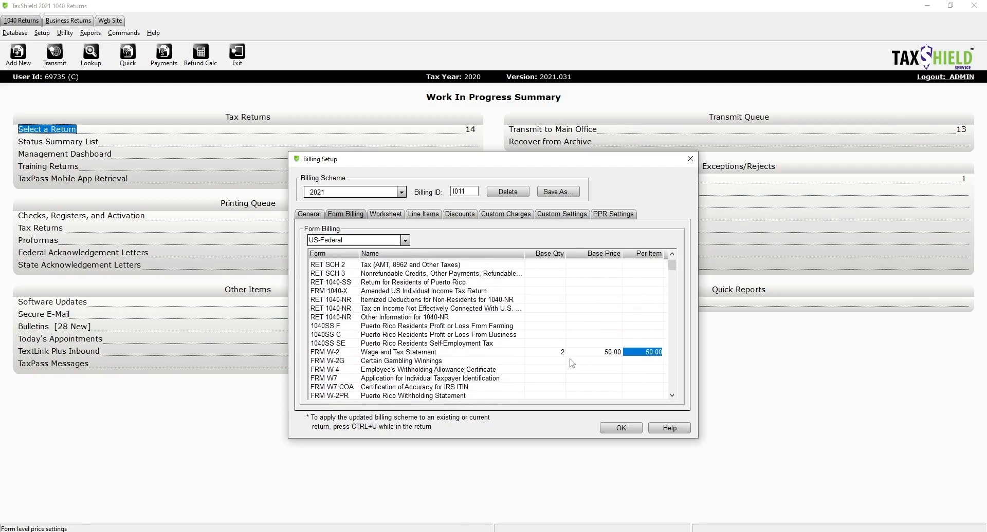
click(554, 352)
key(Delete)
click(597, 353)
key(Delete)
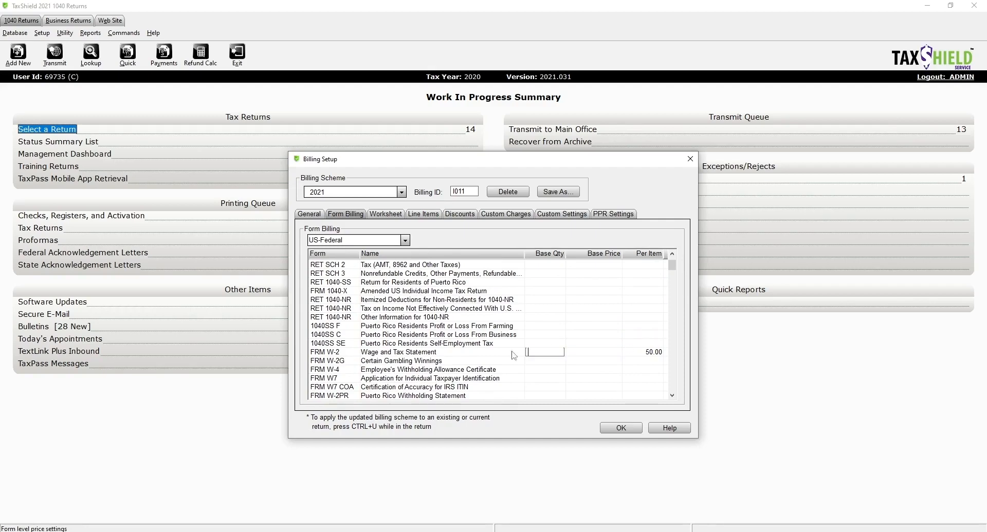
click(334, 353)
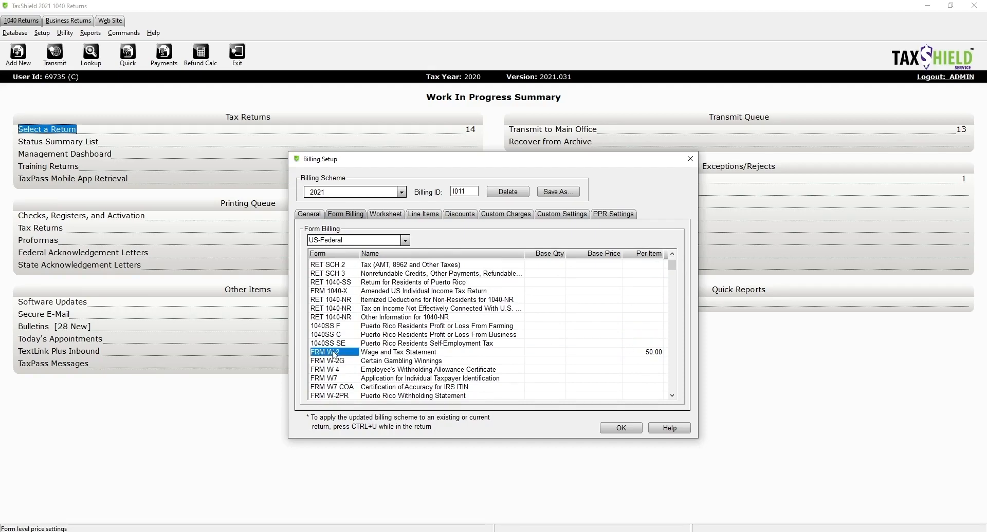
click(636, 351)
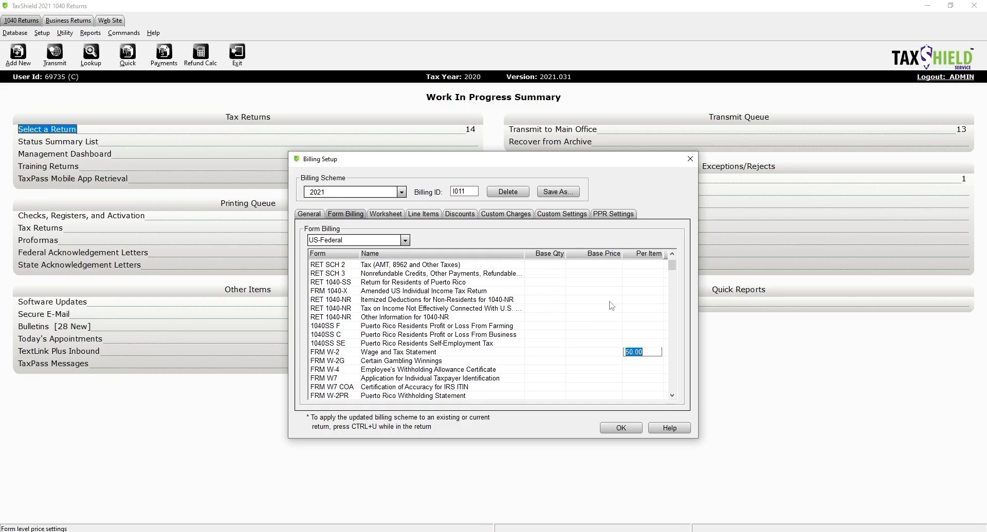
Look through the prices of the remaining federal forms and open the worksheet billing settings.
scroll(591, 339, down, 1)
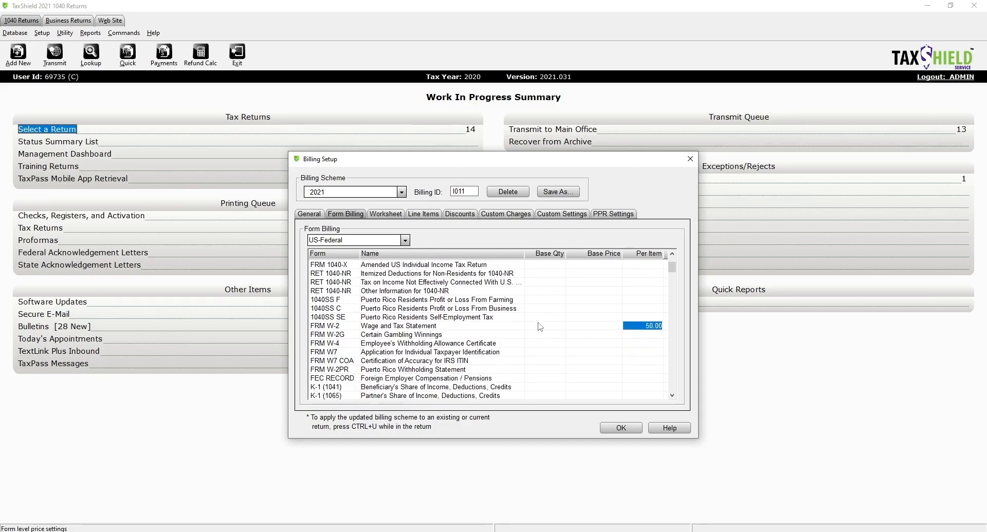
scroll(540, 327, down, 15)
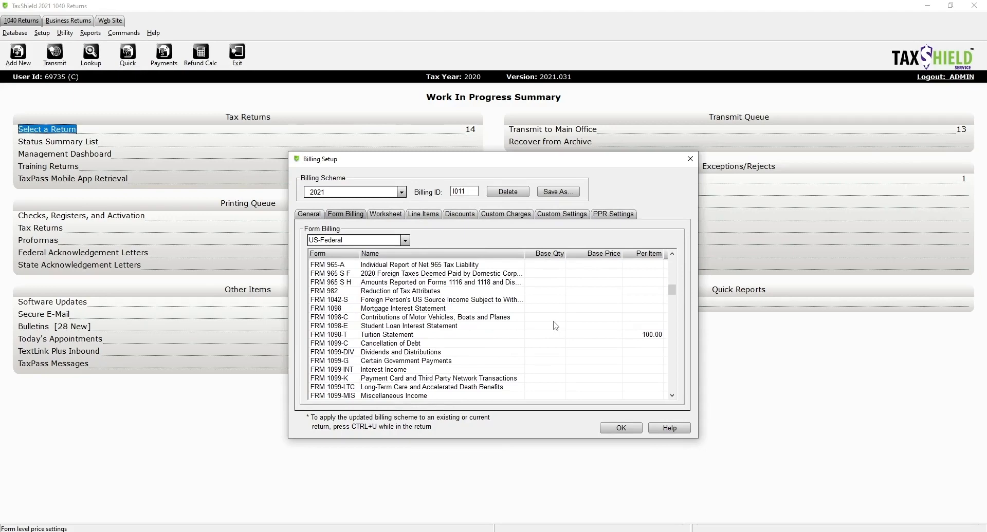
scroll(557, 342, down, 4)
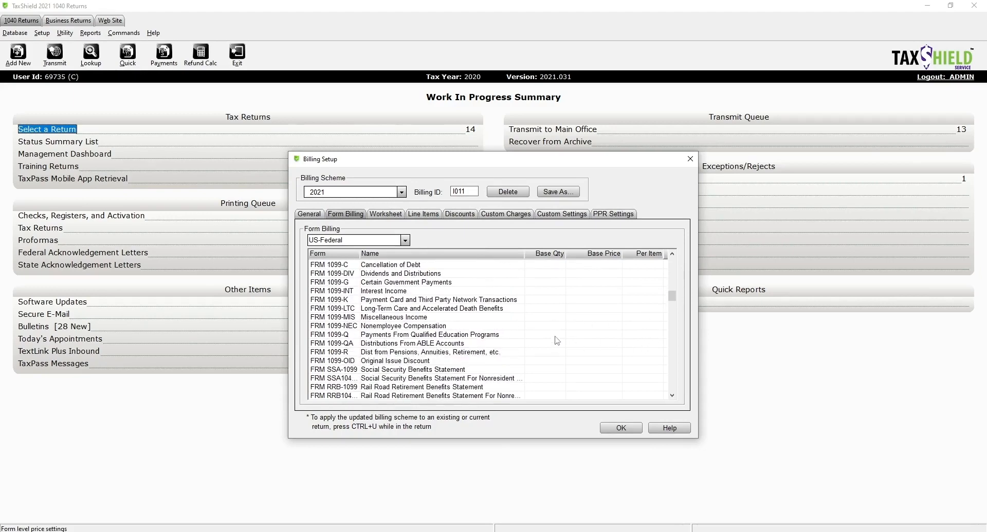
scroll(557, 339, down, 20)
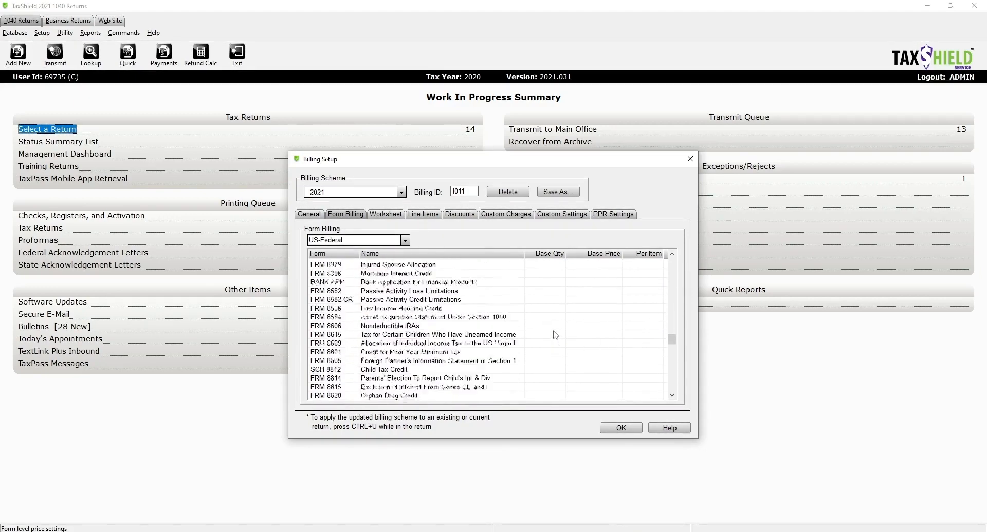
scroll(559, 327, down, 2)
scroll(559, 327, up, 2)
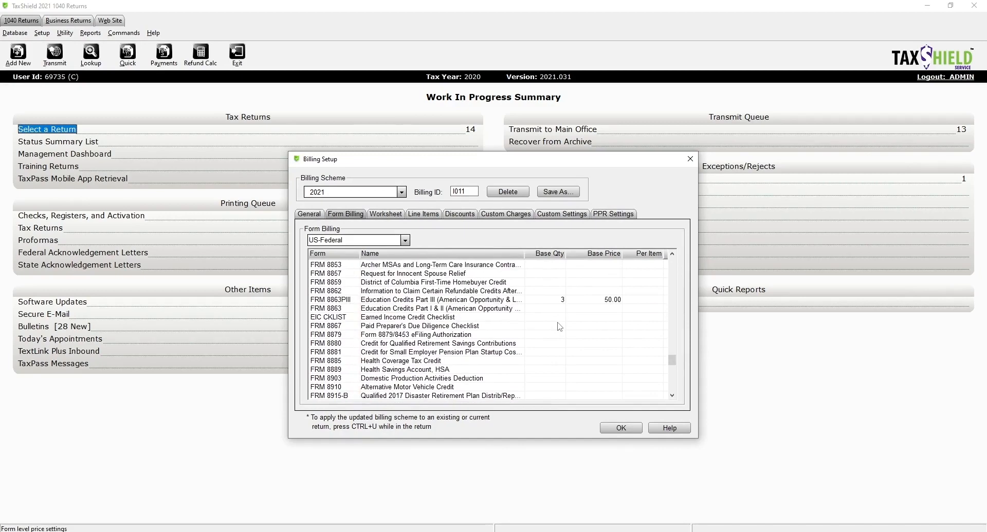
click(570, 299)
scroll(557, 315, down, 10)
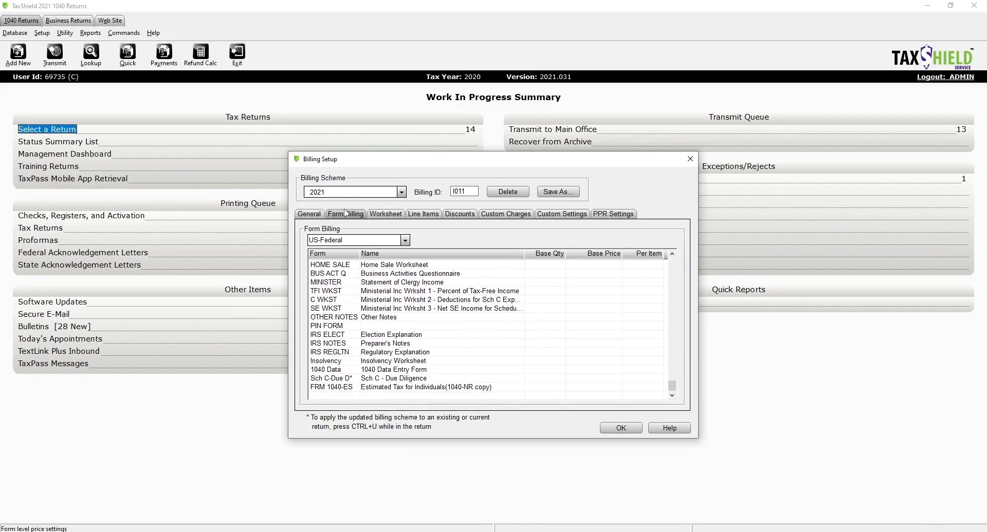
click(391, 215)
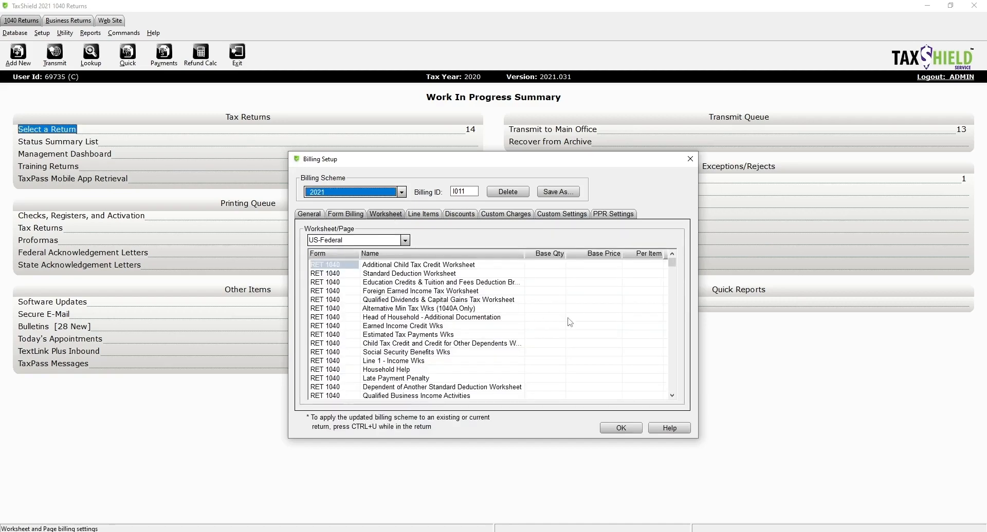
Set the per-item price of the RET 1040 Recovery Rebate Credit Worksheet to 150.
scroll(569, 322, down, 5)
scroll(567, 322, up, 3)
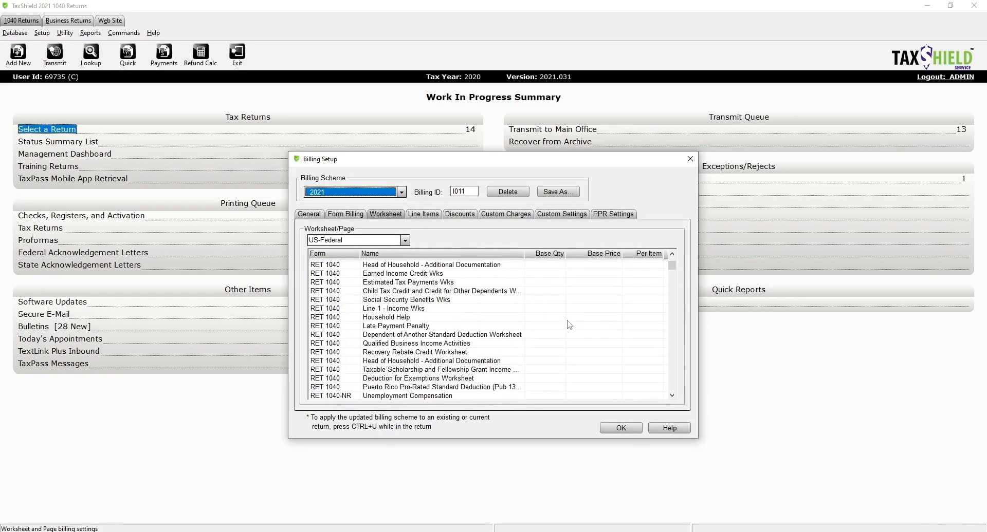
click(544, 353)
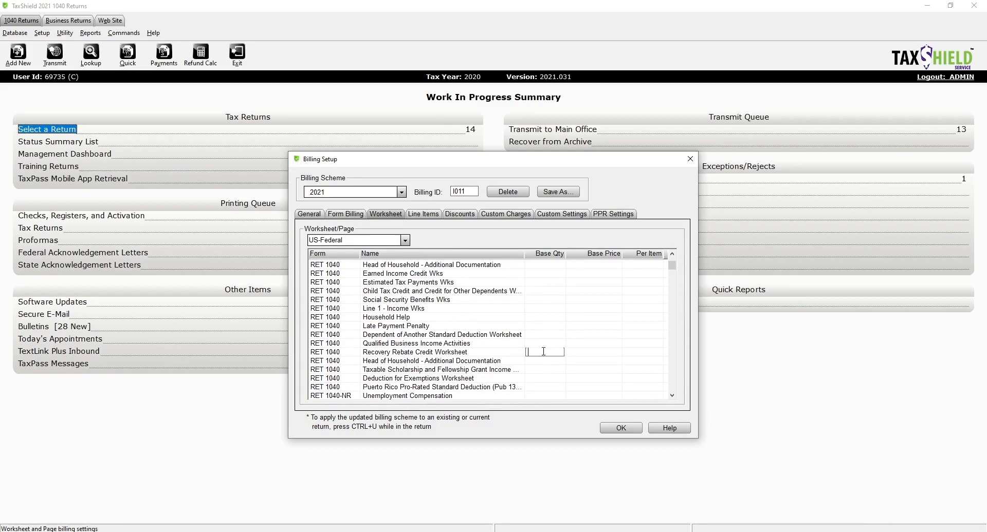
click(634, 352)
text(150)
click(580, 352)
click(648, 352)
scroll(511, 334, up, 2)
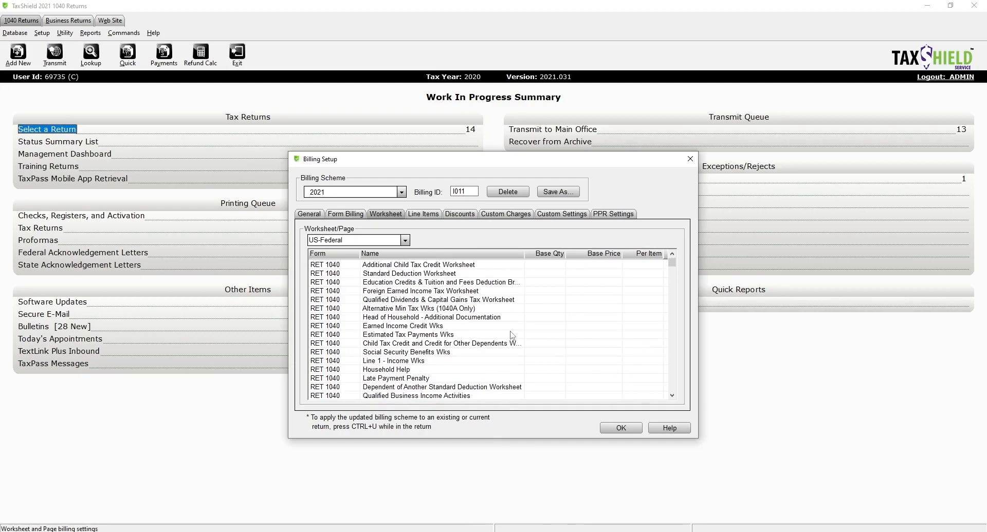
scroll(511, 334, down, 2)
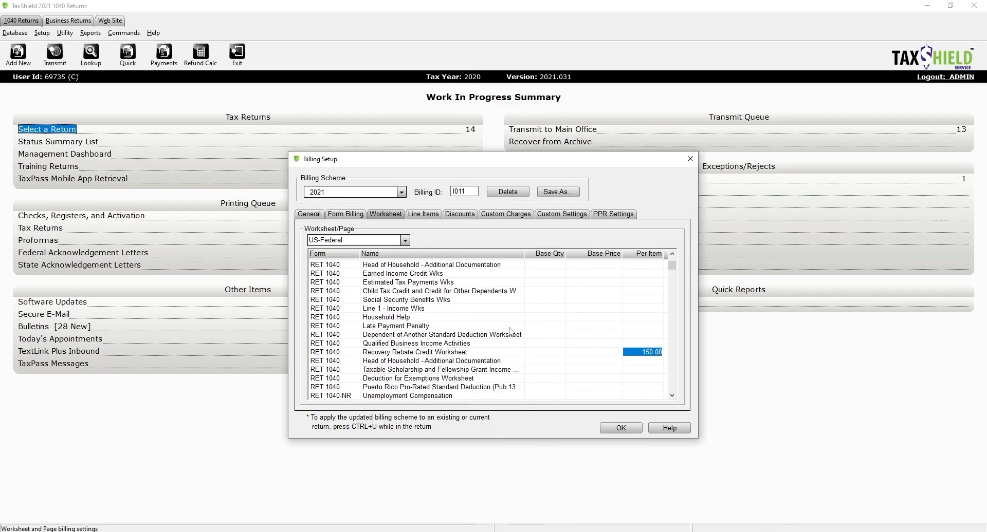
Set the per-item price of the RET 1040 Recovery Rebate Credit Worksheet to 15.
click(636, 353)
text(15)
scroll(522, 343, down, 8)
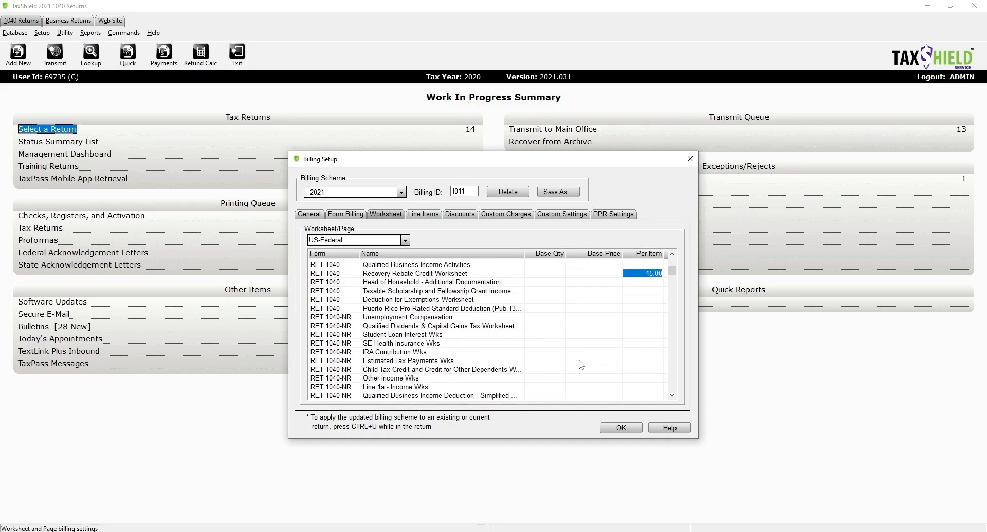
Look through the remaining US-Federal worksheets that can be billed, down to the end of the list.
scroll(521, 343, down, 10)
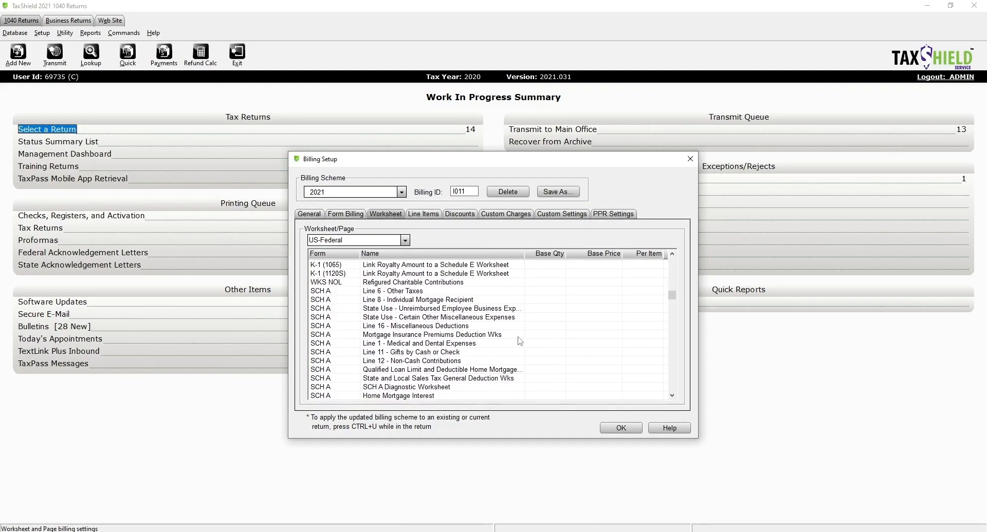
scroll(520, 341, down, 2)
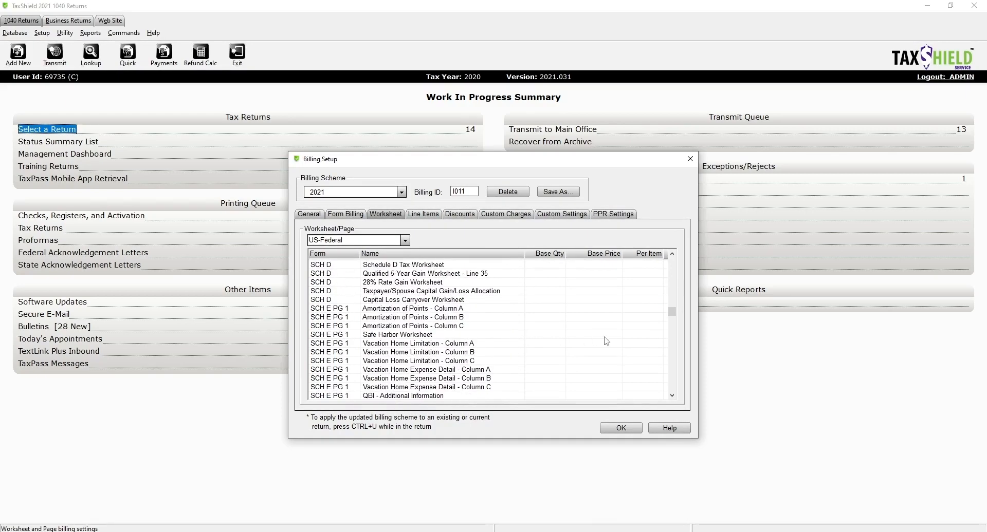
scroll(626, 340, down, 5)
scroll(626, 341, down, 7)
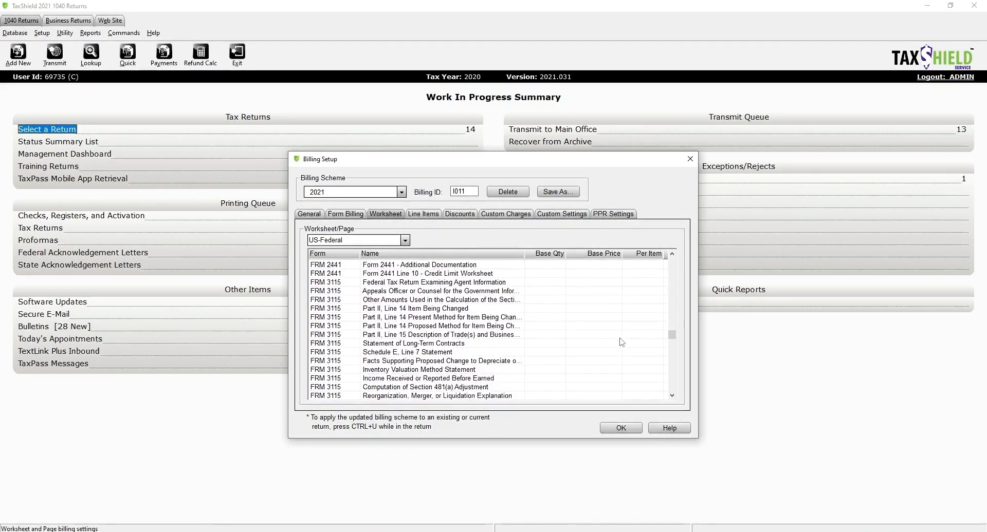
scroll(555, 351, down, 8)
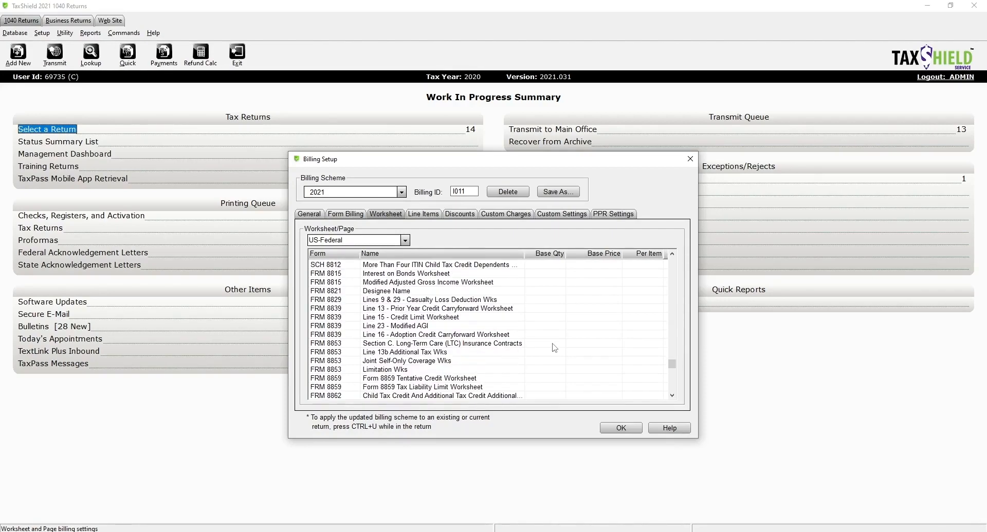
scroll(555, 348, down, 7)
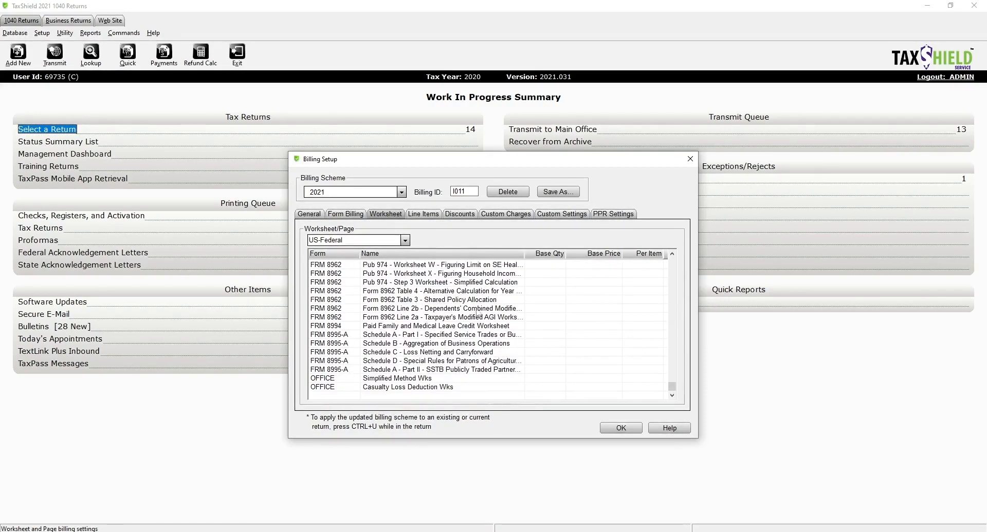
Compare the US-Federal form billing settings with the worksheet billing settings.
click(341, 212)
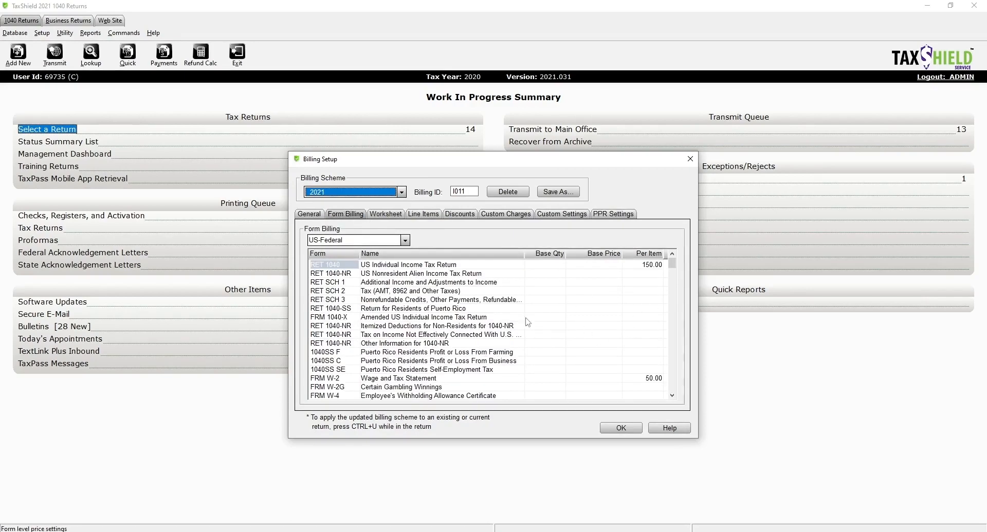
click(383, 216)
click(346, 214)
click(390, 216)
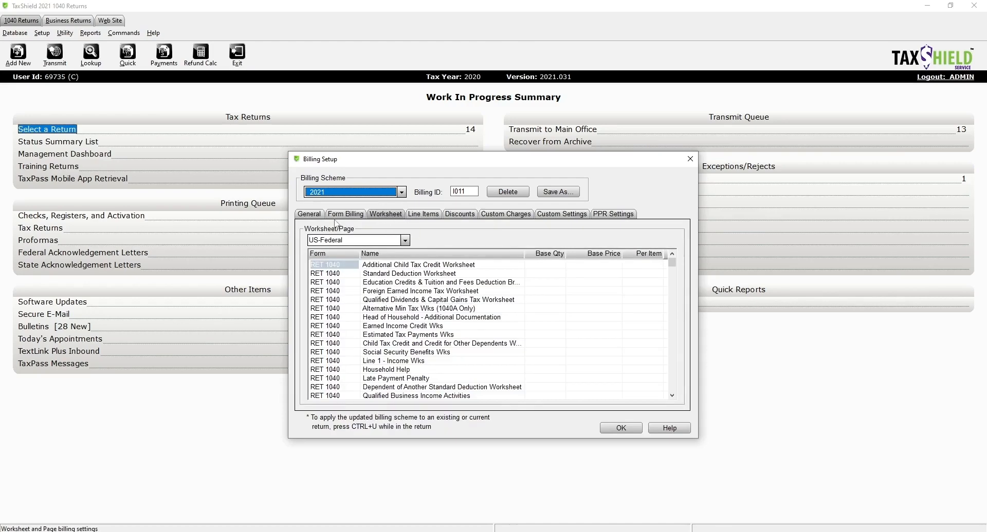
click(336, 220)
click(396, 216)
Compare the line item billing with the form and worksheet billing, including the RET 1040 form's base quantity field.
click(433, 217)
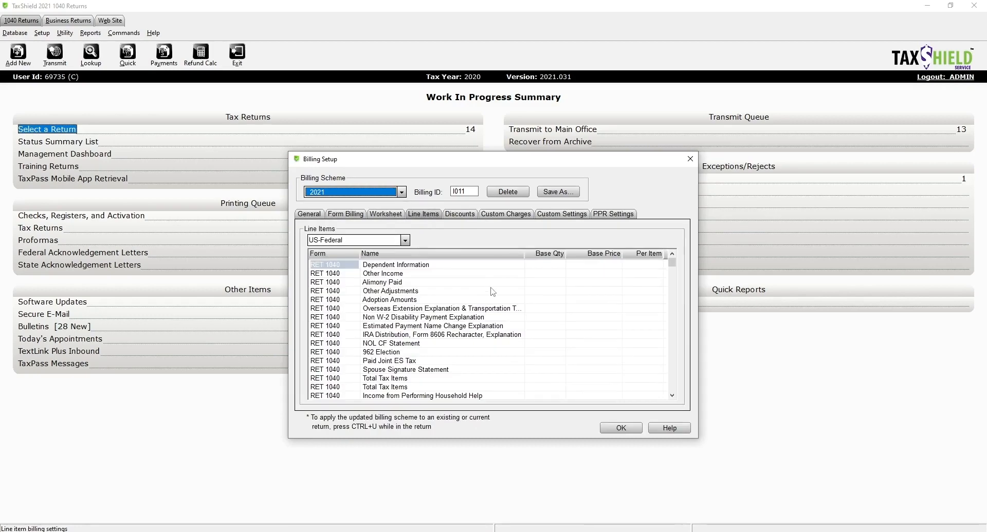
click(345, 214)
click(386, 214)
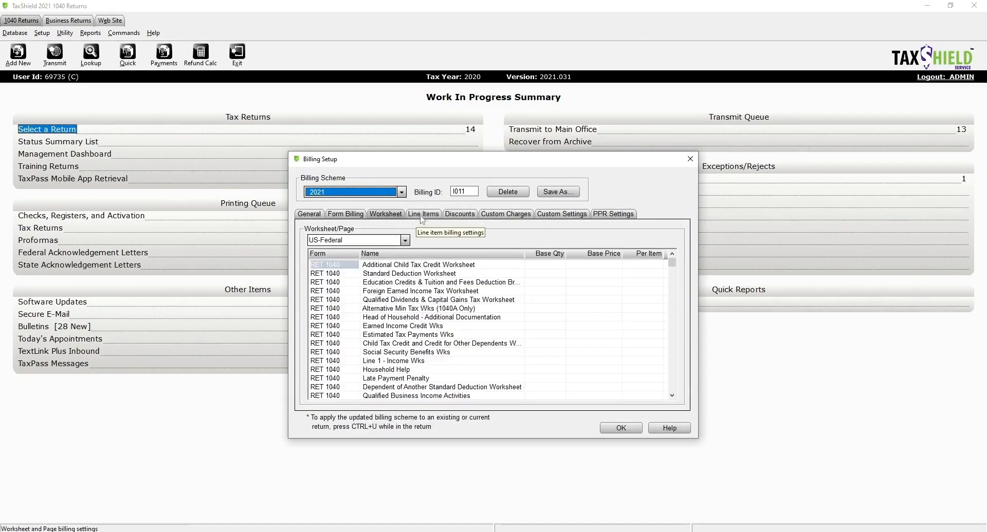
click(426, 216)
click(382, 216)
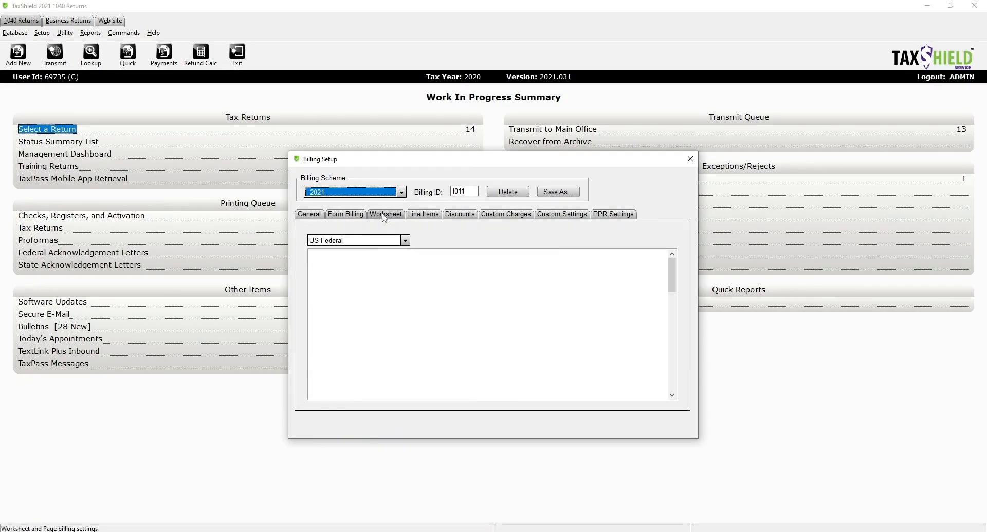
click(352, 216)
click(535, 265)
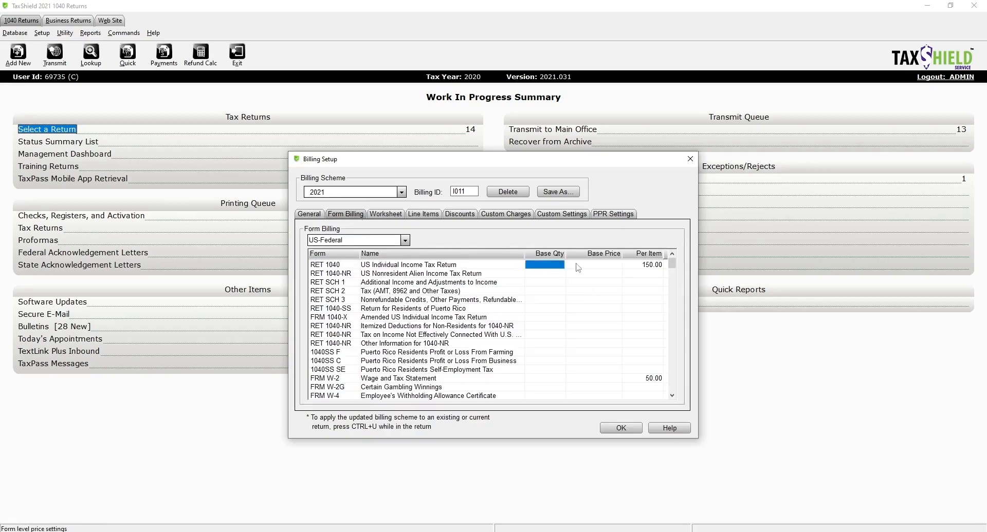
click(396, 212)
Examine the base price and per-item fields of the Dependent Information line item in the US-Federal line item billing.
click(422, 216)
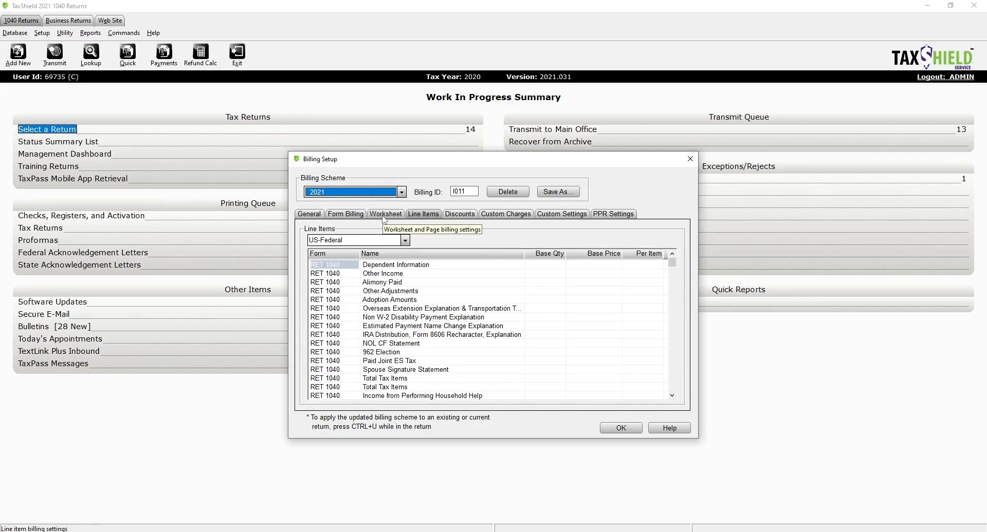
click(589, 265)
click(654, 266)
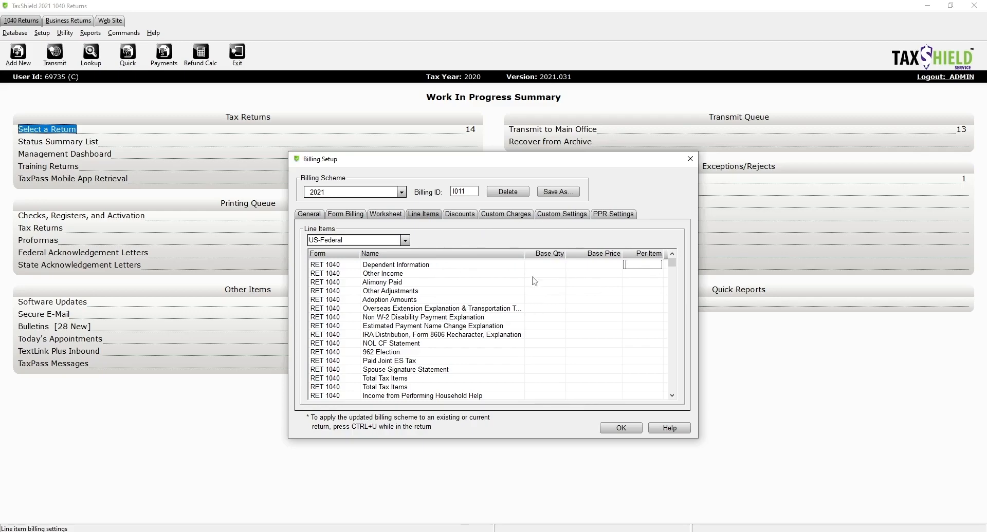
Add a predefined discount named Family with a discount percentage of 25.
click(466, 215)
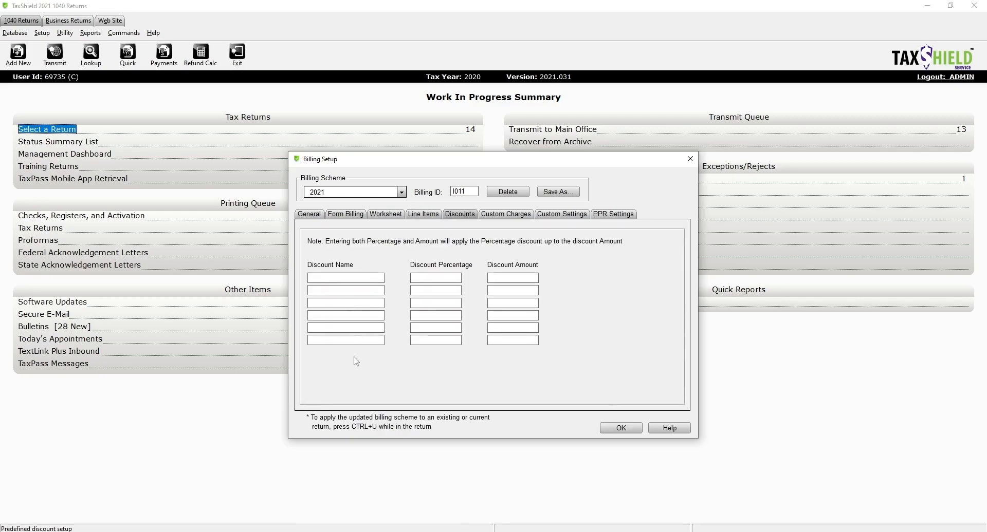
click(345, 277)
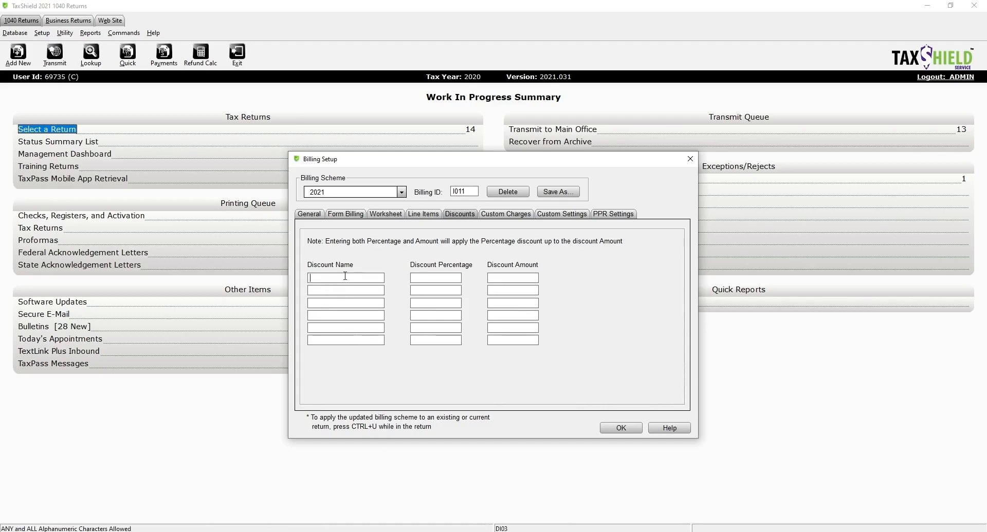
text(Family)
key(Tab)
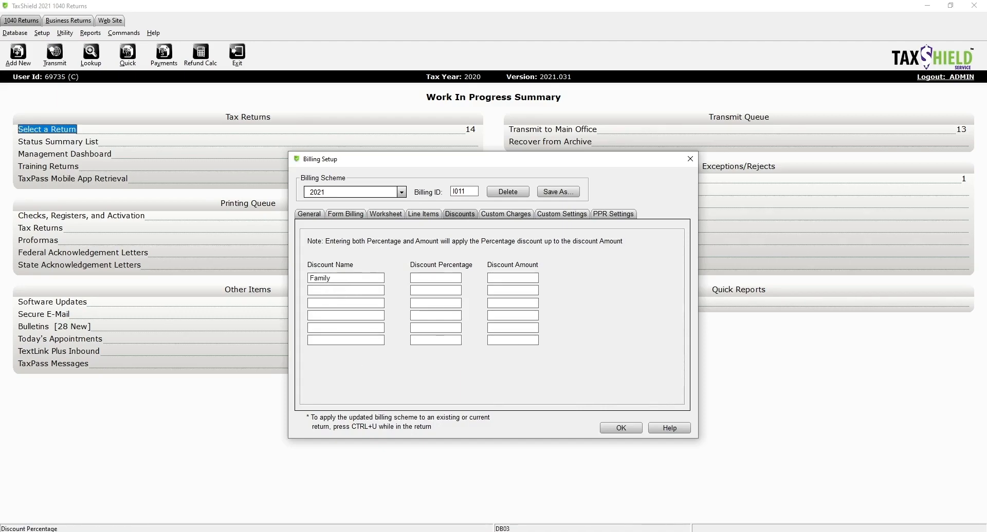
text(25)
Add a second predefined discount named Friends with a discount amount of 15.
click(346, 292)
text(F)
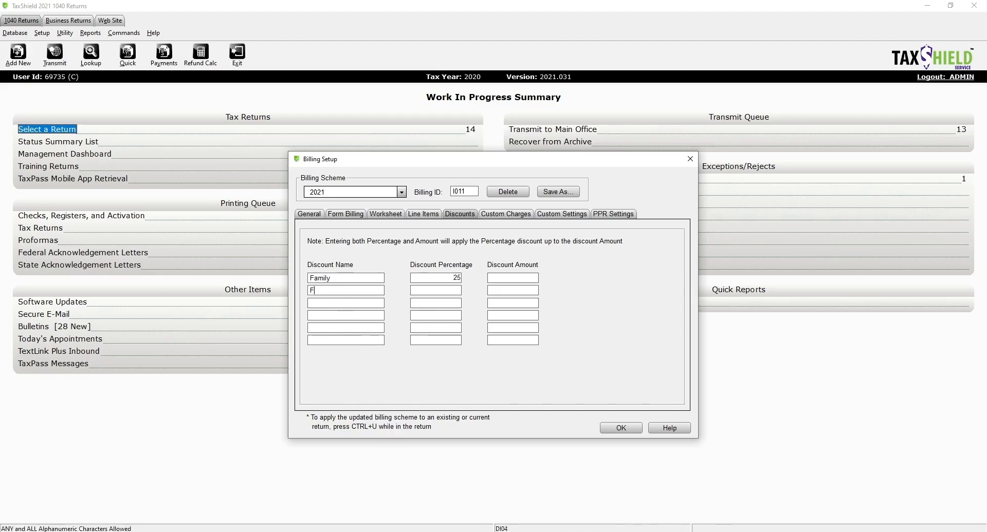
text(riends)
key(Tab)
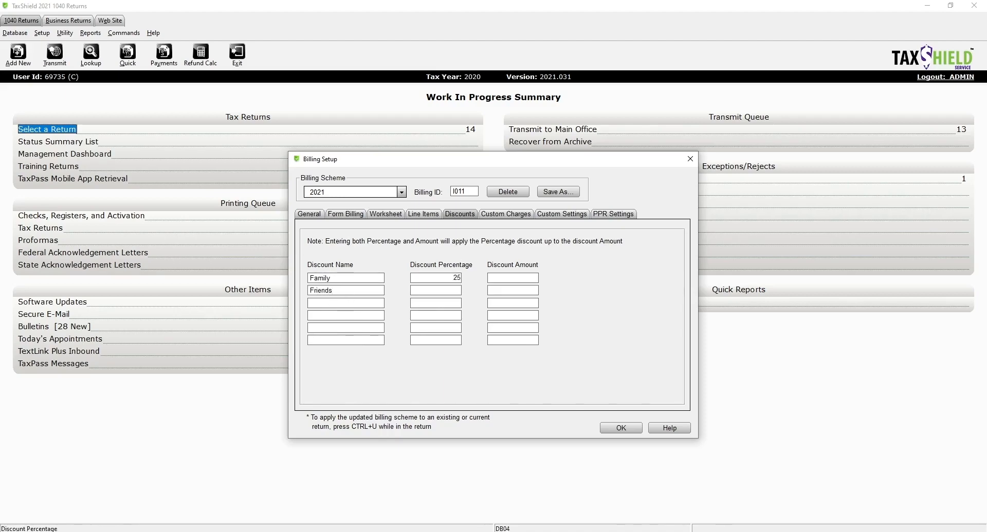
key(Tab)
text(15)
Examine the percentage and amount fields of the Friends discount and of the empty discount row below it.
click(428, 304)
click(326, 305)
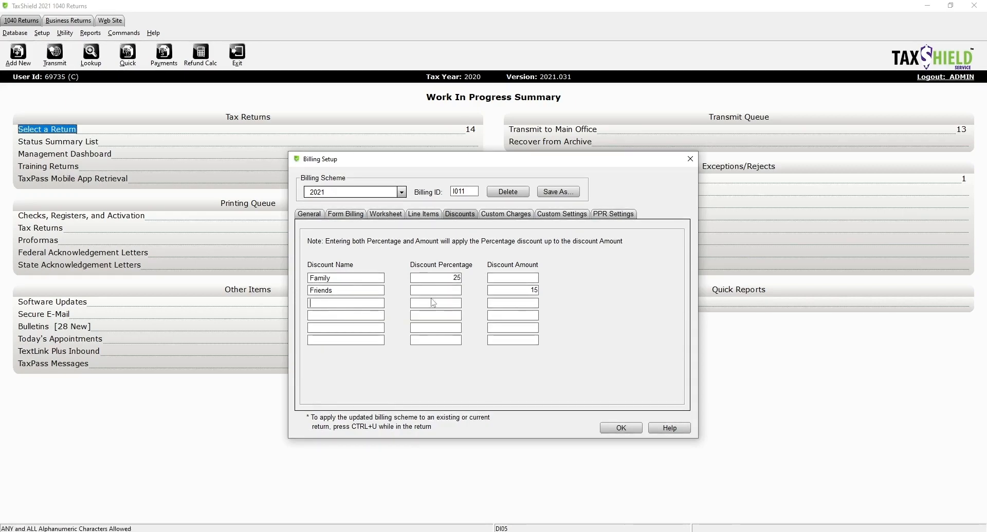
click(434, 291)
click(510, 290)
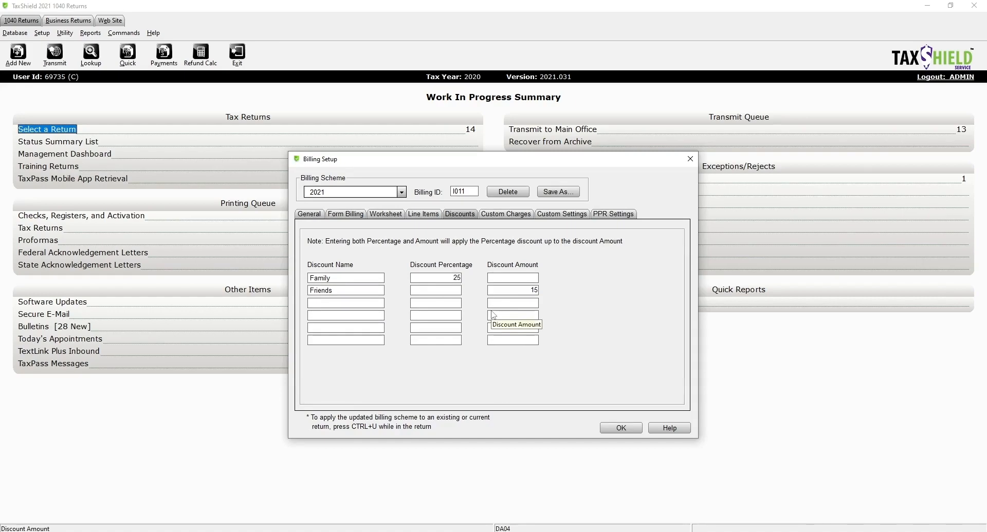
click(448, 304)
click(501, 307)
Add a custom charge described as Credit with an amount of 100.
click(487, 212)
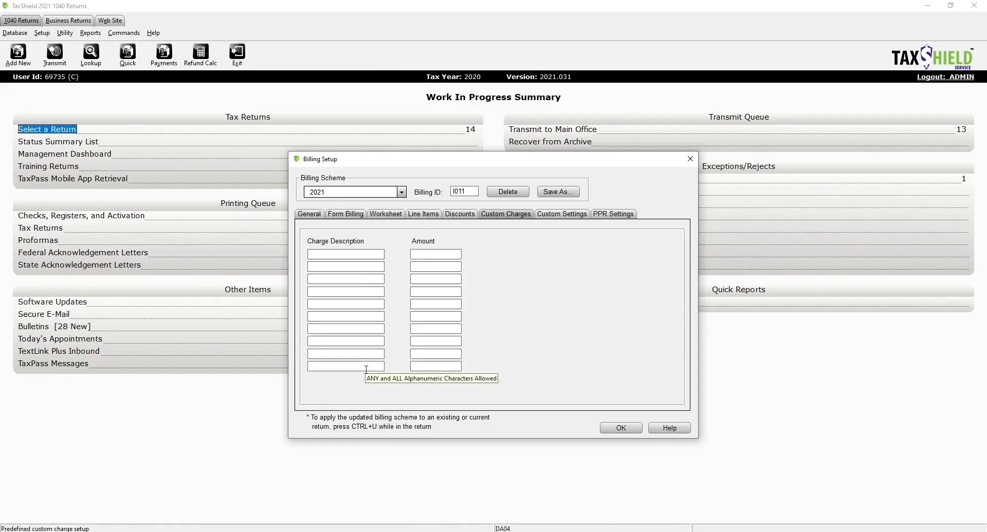
click(357, 255)
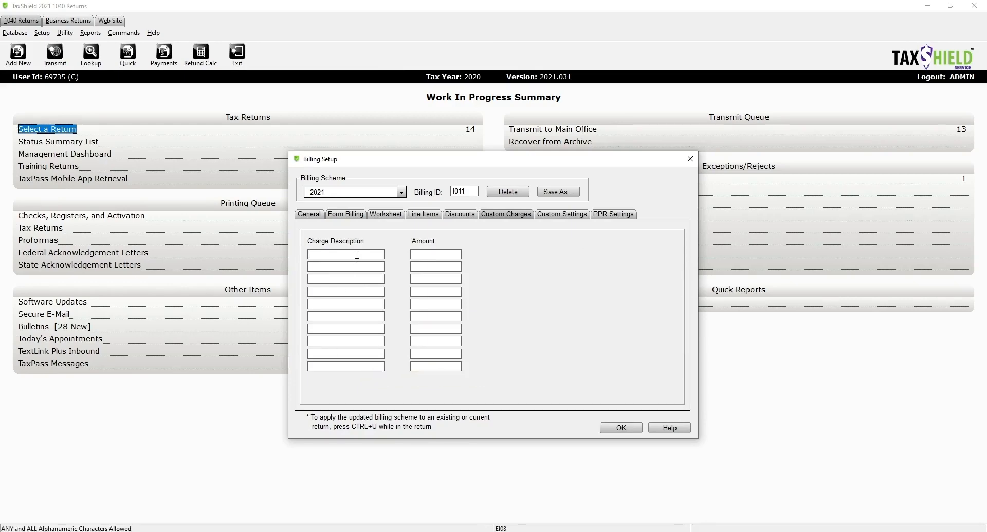
text(Credit)
key(Tab)
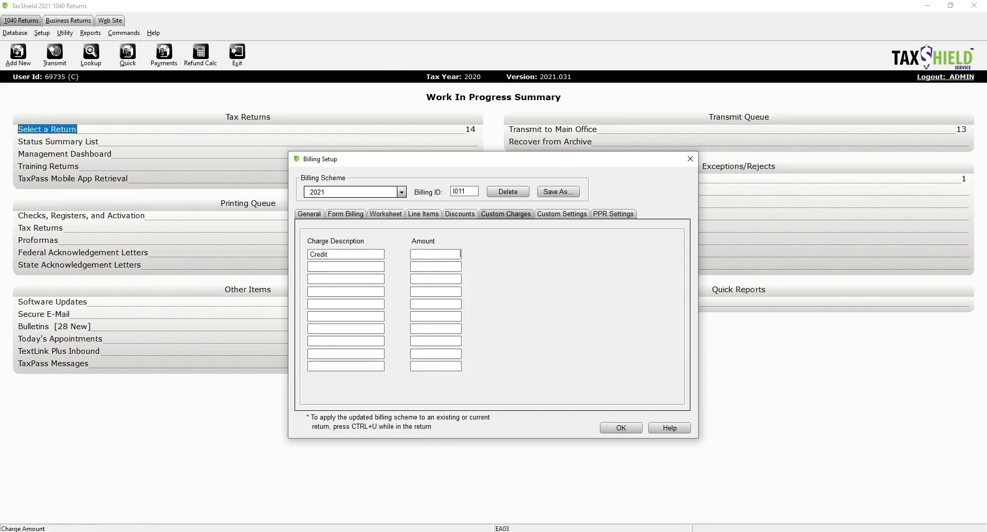
text(100)
key(Tab)
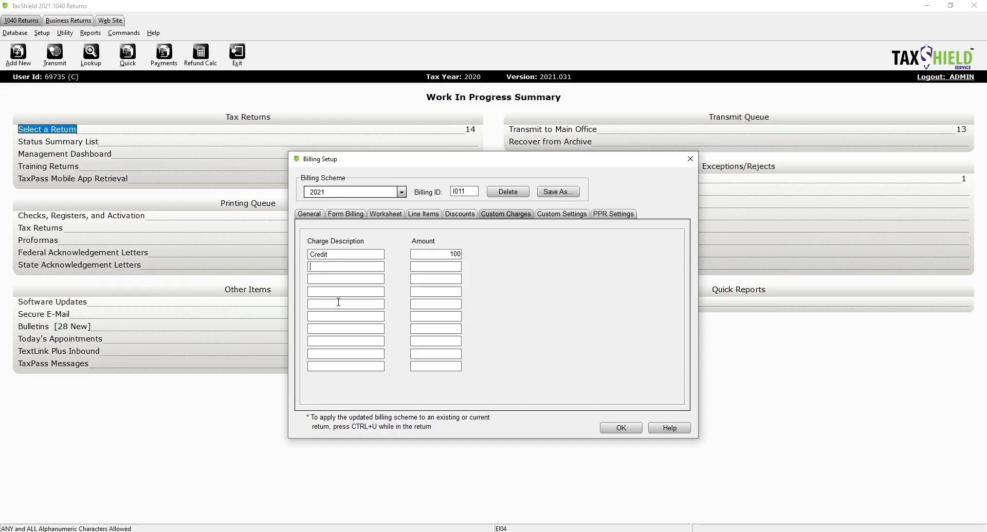
In the custom billing settings, try Auto Add Financials on the audit protection products and Remote Signature Fee, and clear it again.
click(563, 216)
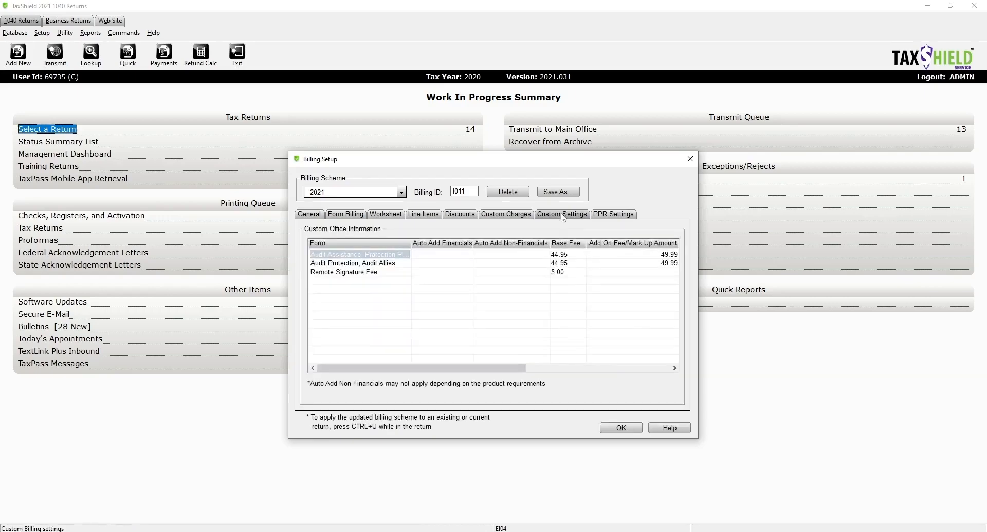
click(439, 254)
click(432, 263)
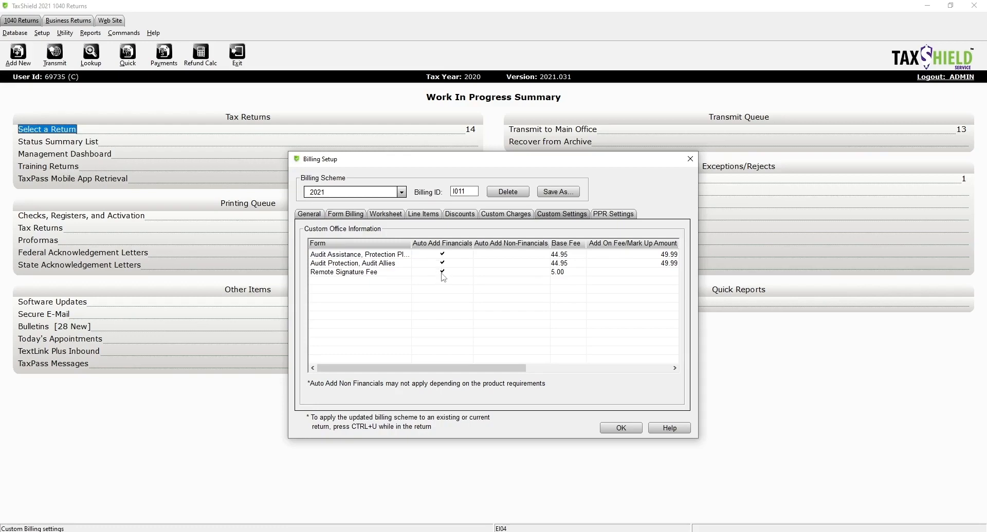
click(443, 263)
click(442, 254)
Examine the add-on fee and bank approval columns of the custom office products.
drag(526, 368, 581, 368)
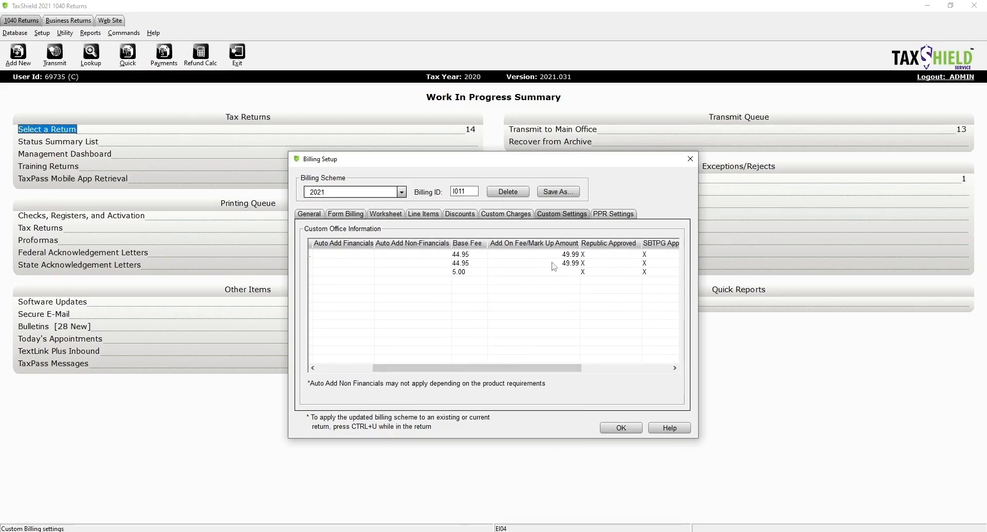
drag(555, 368, 499, 367)
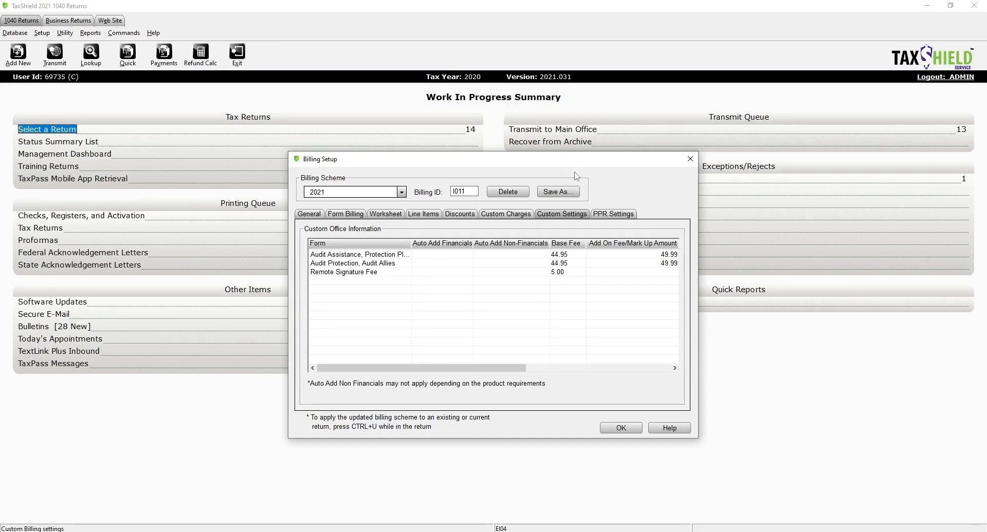
View the PPR fees for federal and state returns and check the list of defined billing schemes.
click(614, 215)
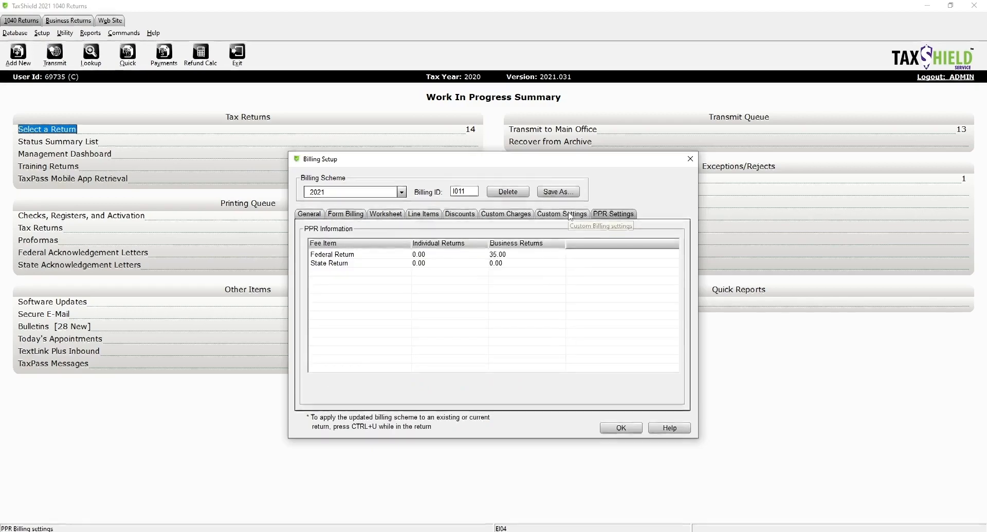
click(353, 193)
click(353, 194)
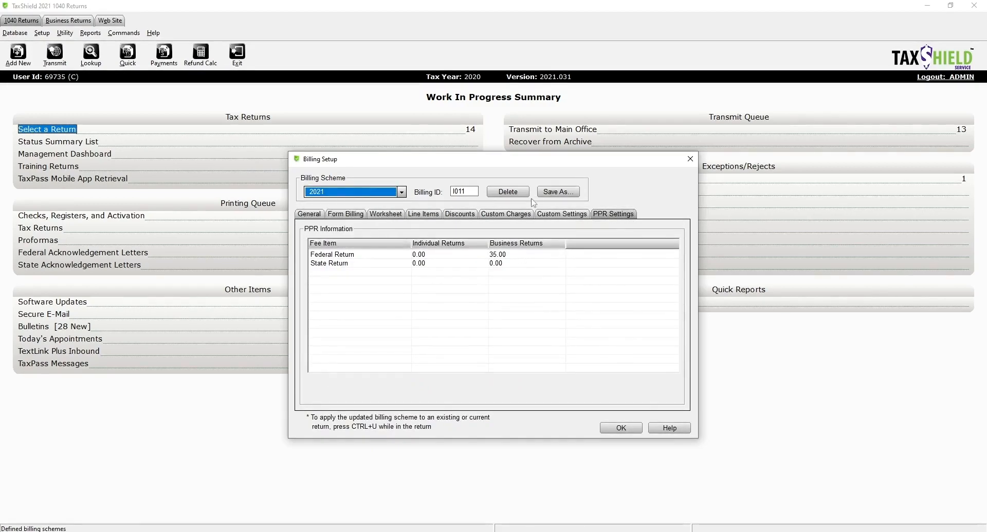
Save the current billing scheme as a new scheme named 2022 and close the billing setup.
click(559, 196)
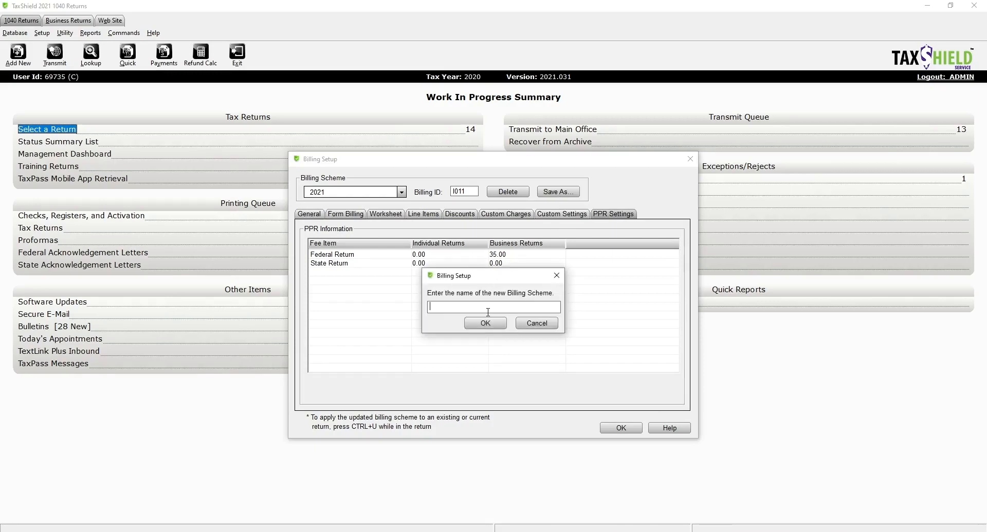
text(2022)
click(478, 326)
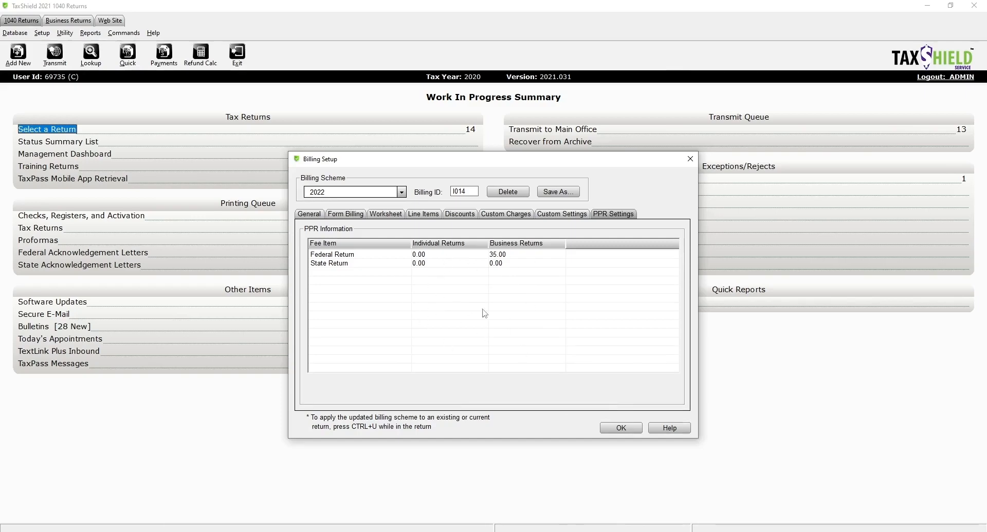
click(626, 433)
In the general office setup settings, set the 1040 Billing scheme to 2022 and save.
click(43, 33)
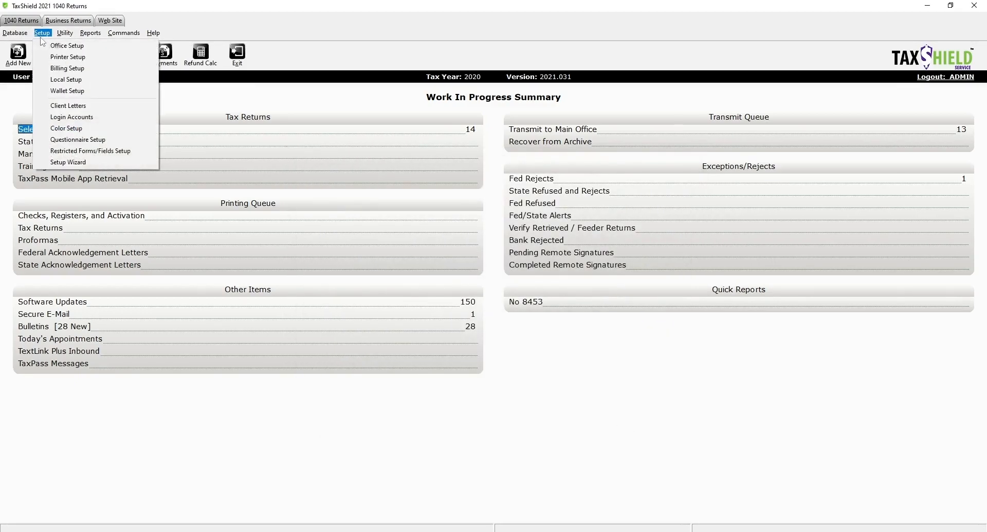
click(76, 47)
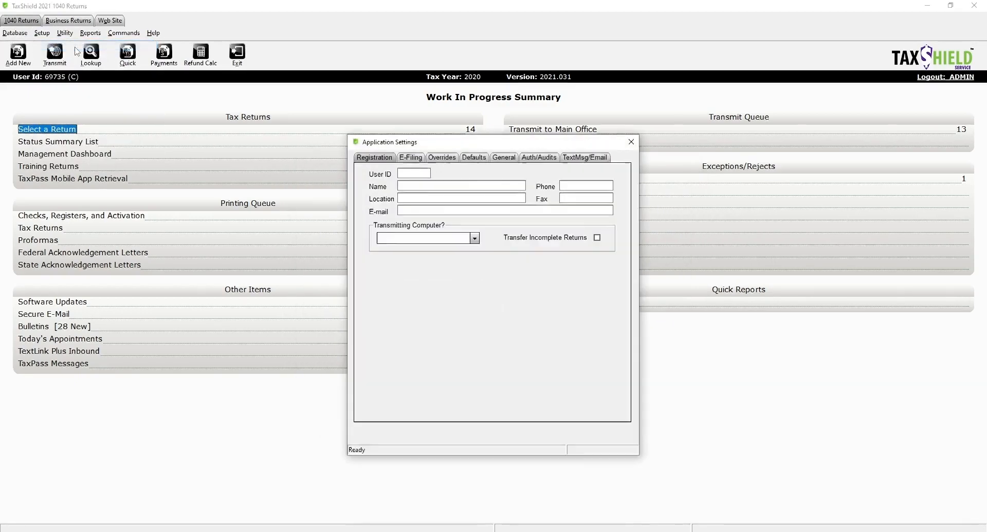
click(494, 161)
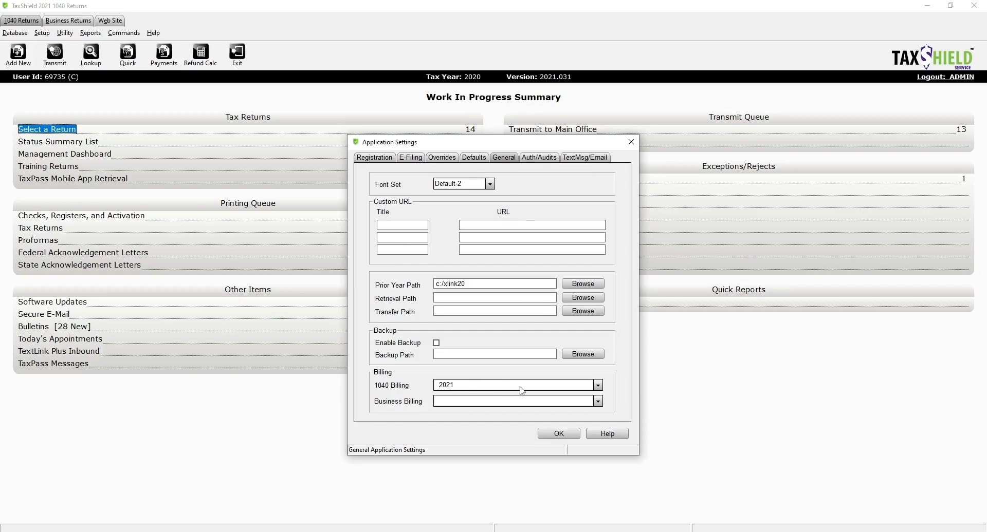
click(596, 386)
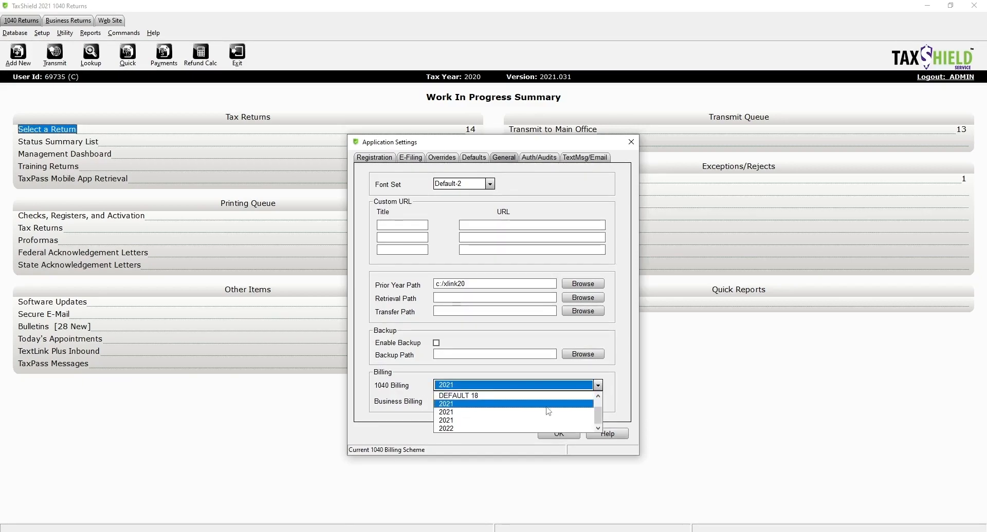
click(459, 429)
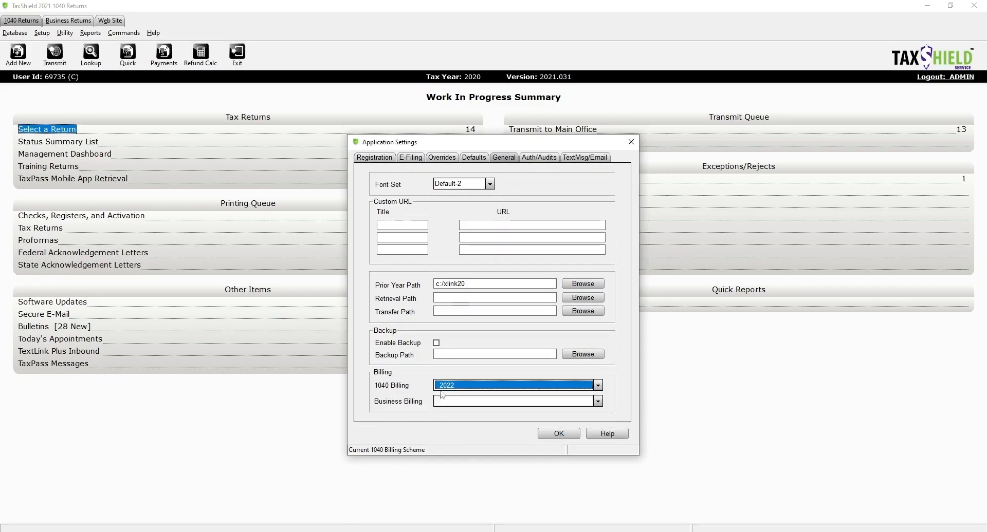
click(558, 434)
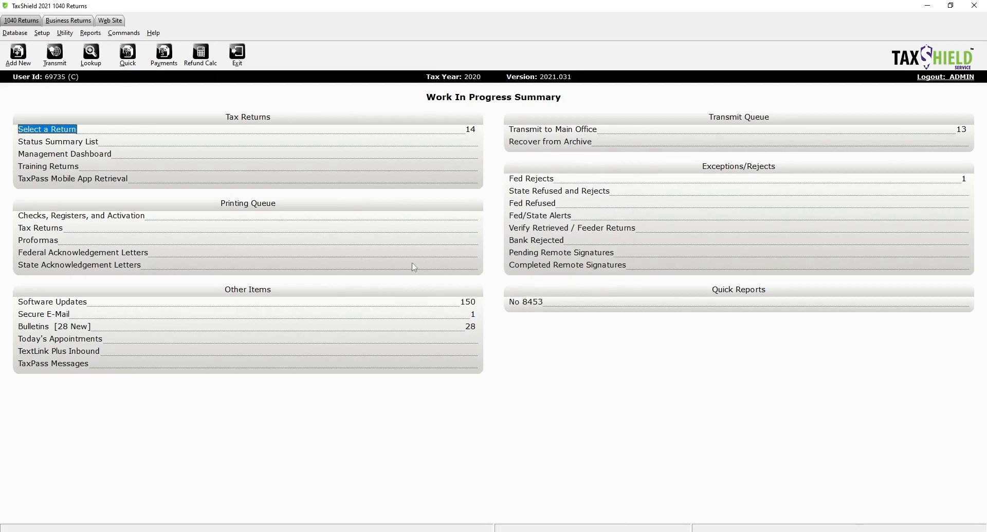
Open the Wallet Setup and accept its terms and conditions.
click(42, 33)
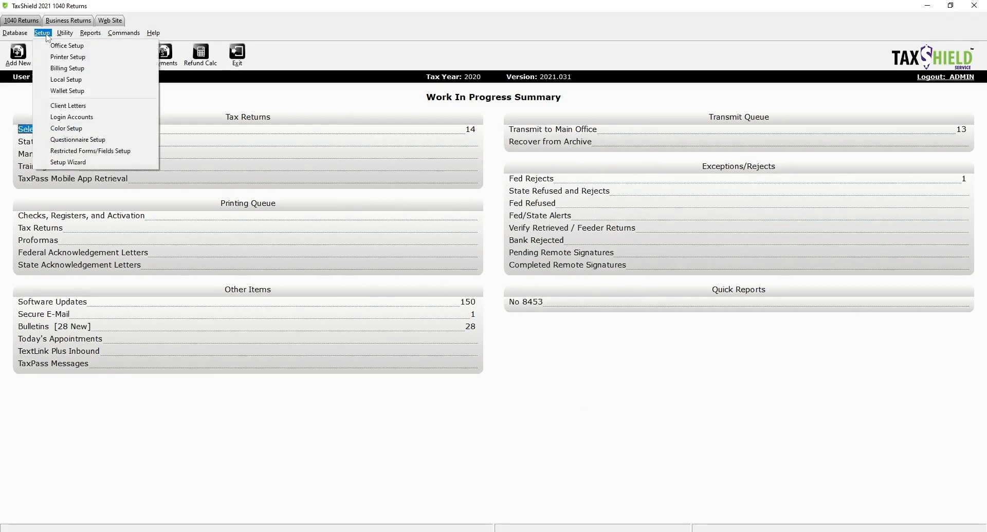
click(95, 92)
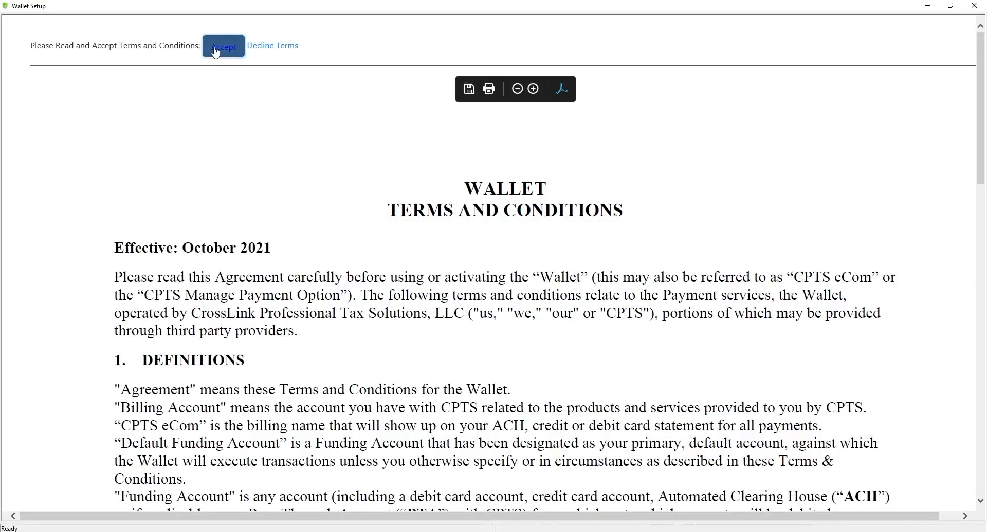
click(215, 52)
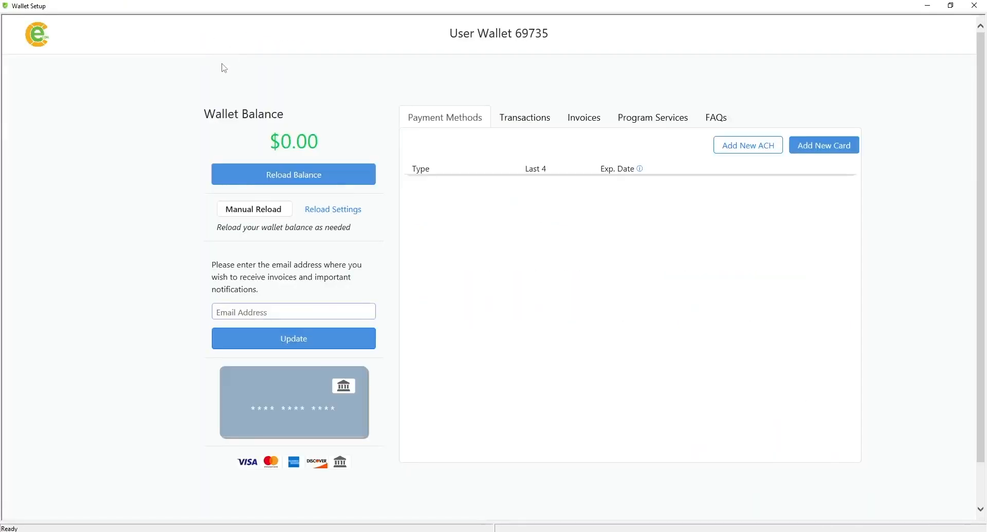
Try to add an ACH account and a card as wallet payment methods, and check the wallet balance before closing the wallet.
click(756, 150)
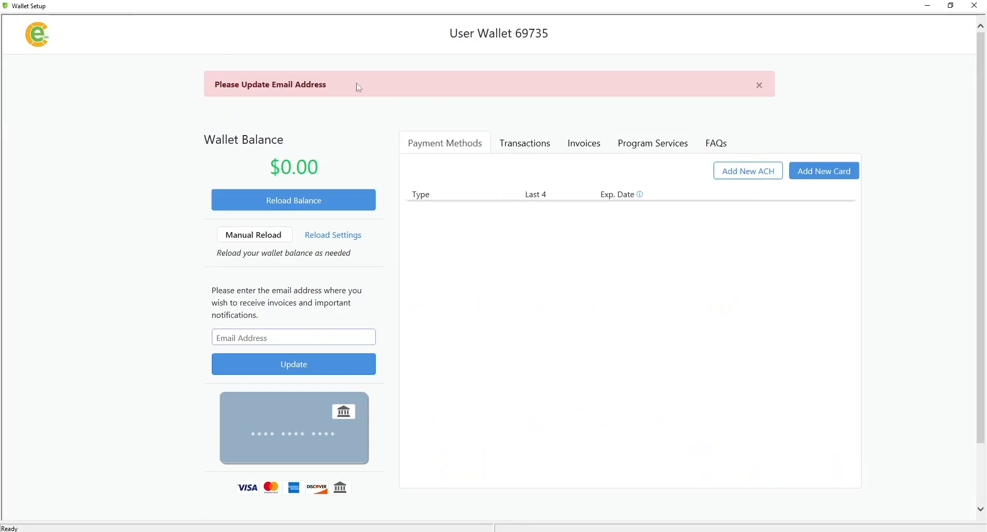
drag(215, 89, 335, 90)
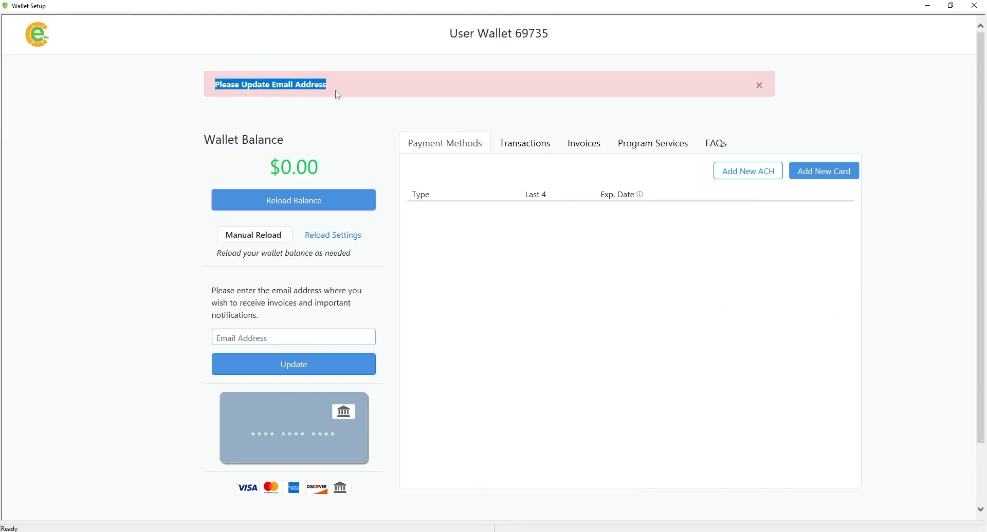
click(343, 114)
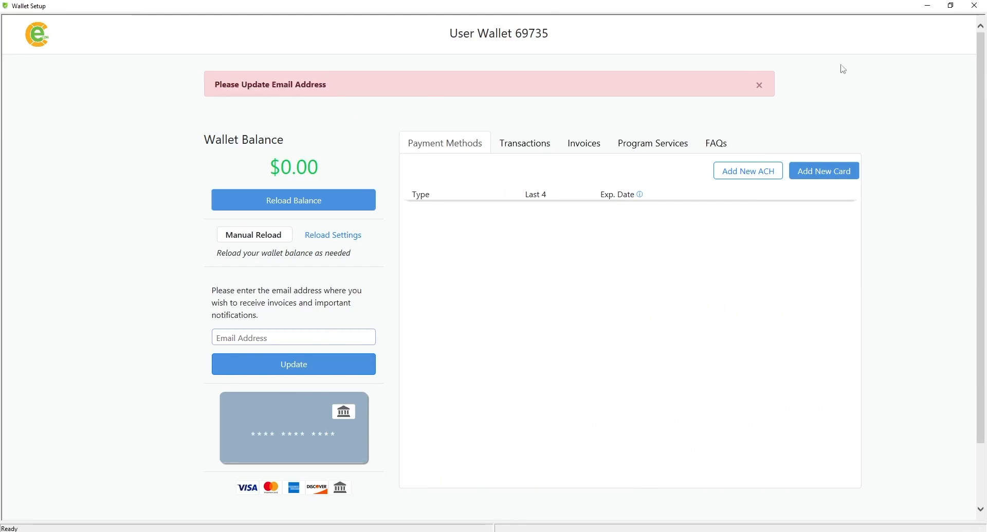
click(759, 85)
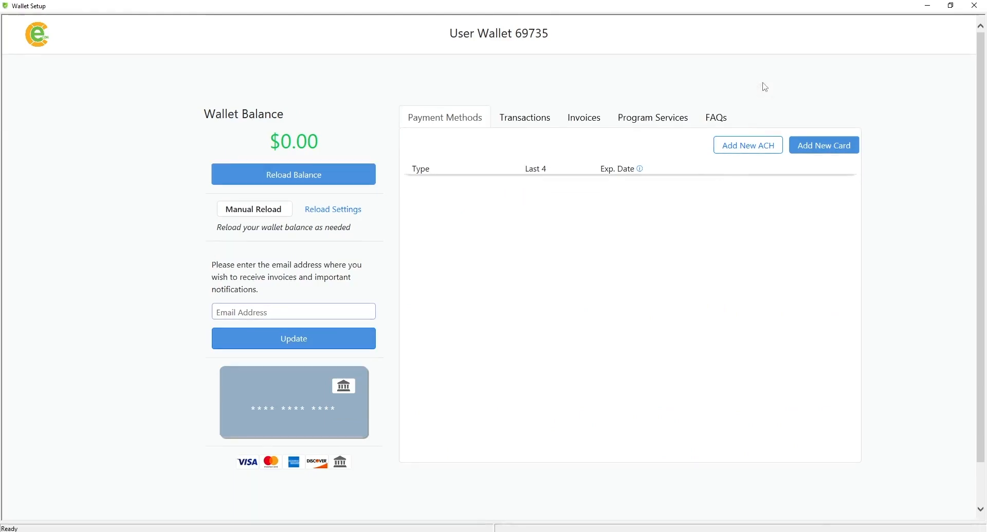
click(742, 153)
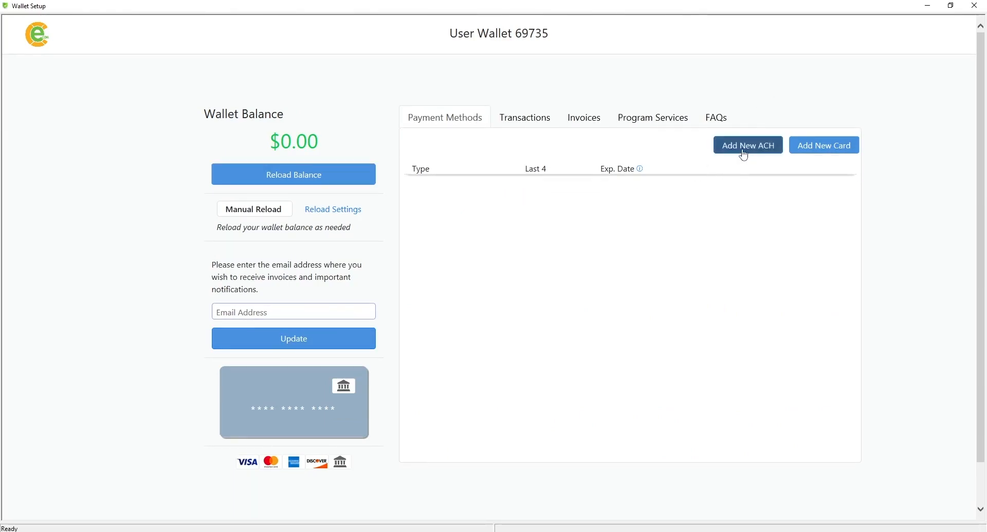
click(810, 153)
click(758, 87)
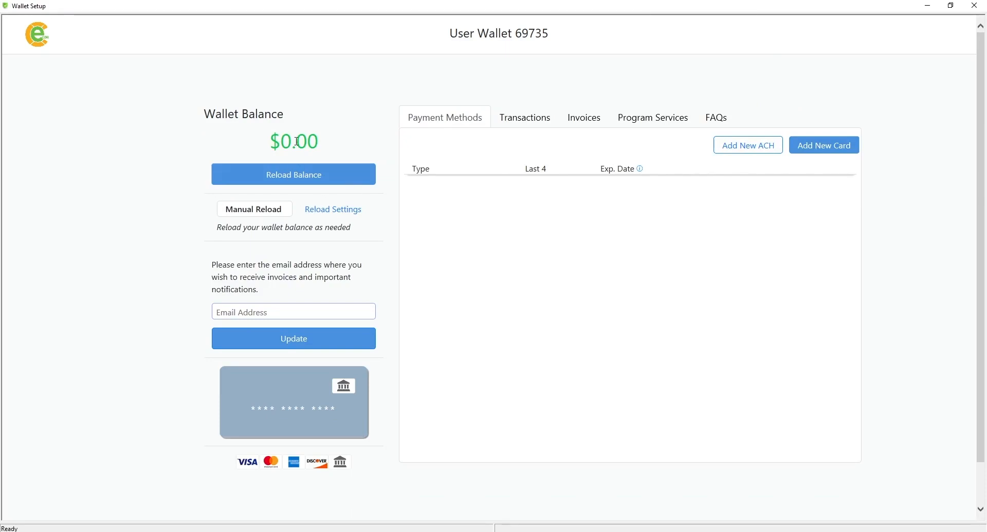
drag(278, 142, 335, 145)
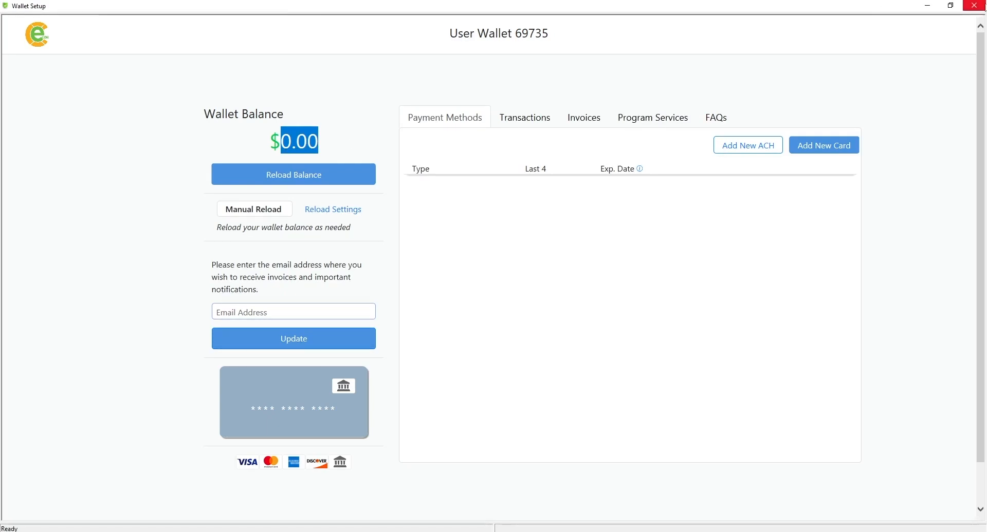
click(976, 9)
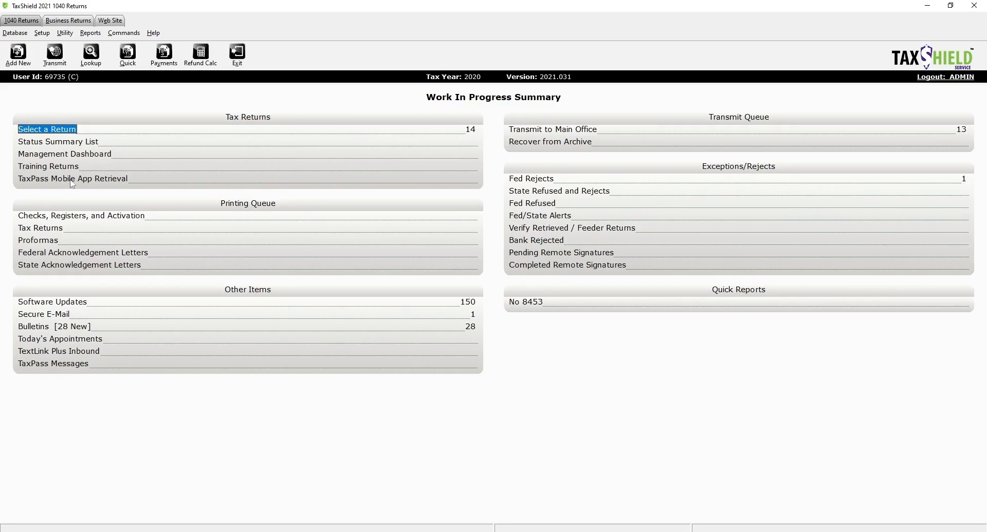
Check the TaxPass Mobile App Retrieval client list for submitted returns and go back to the Work In Progress Summary.
click(56, 181)
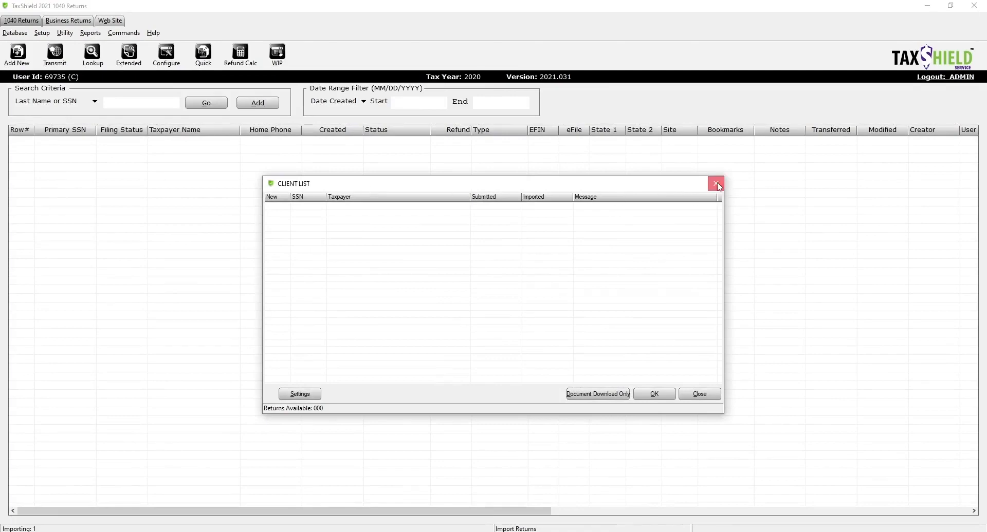
click(715, 184)
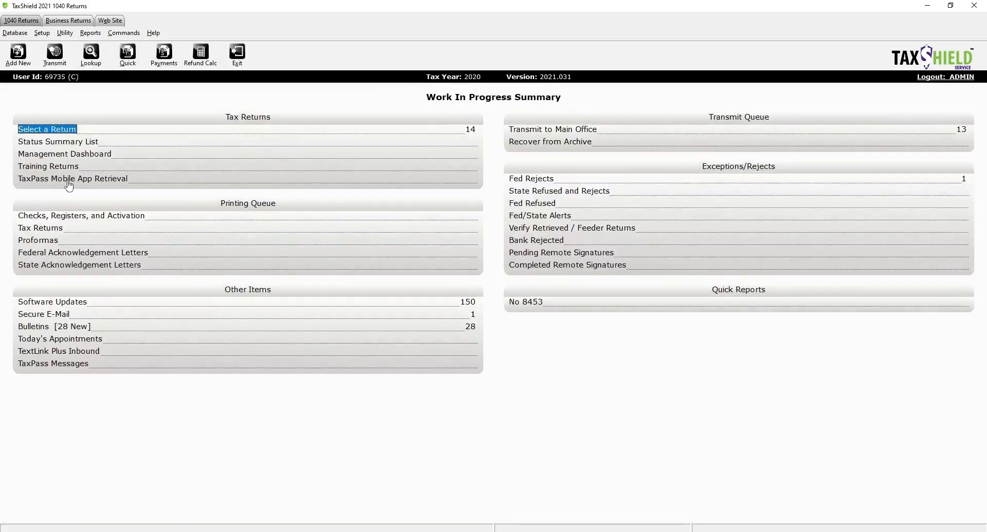
key(ctrl)
key(ctrl)
key(Return)
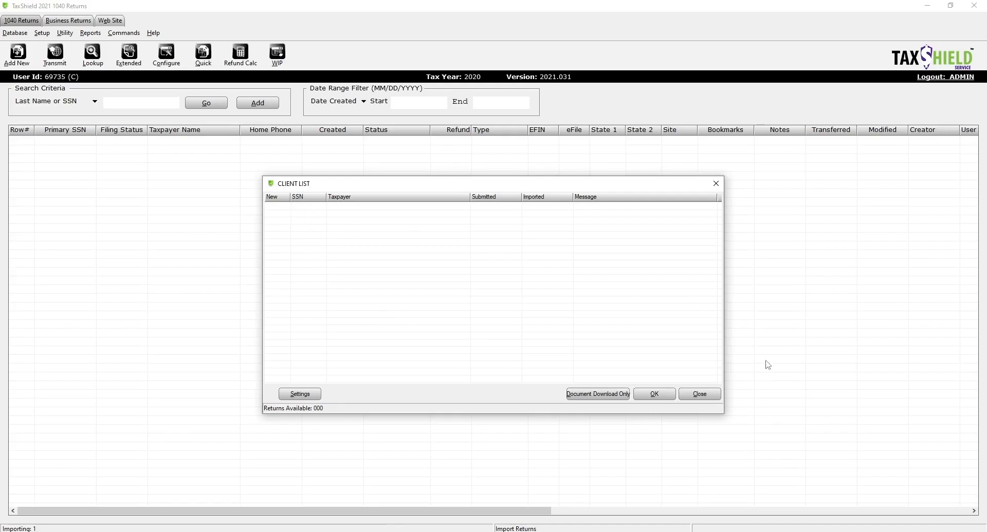
click(660, 397)
click(700, 395)
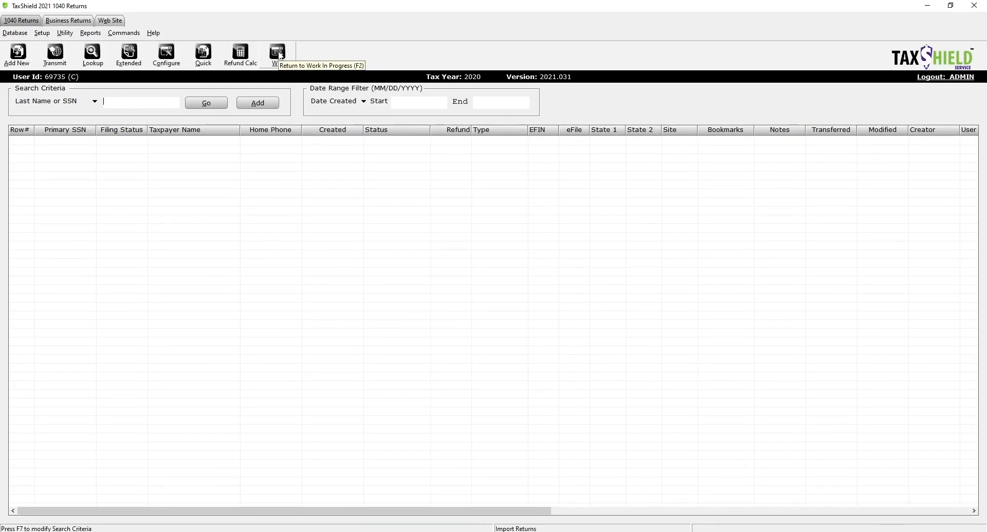
click(279, 56)
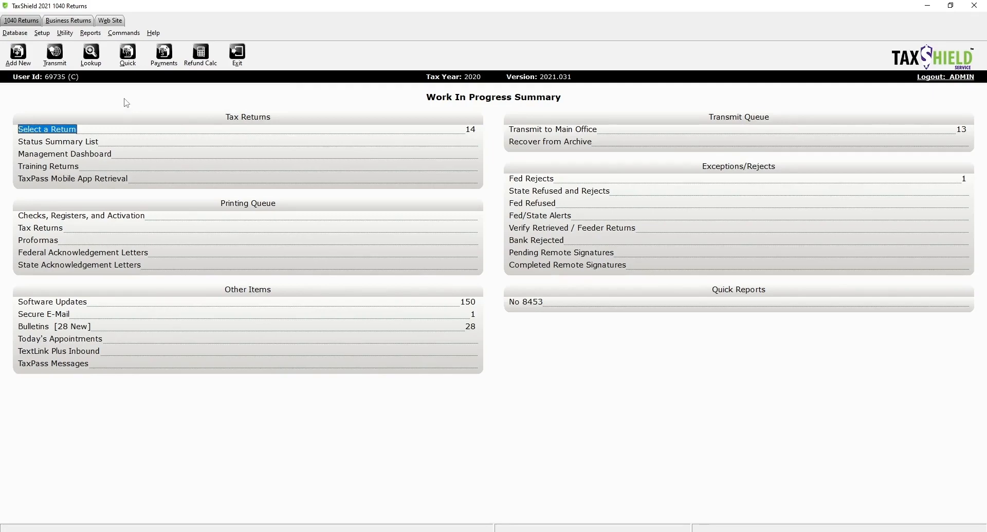
View the TaxPass Messages list and return to the Work In Progress Summary.
click(57, 365)
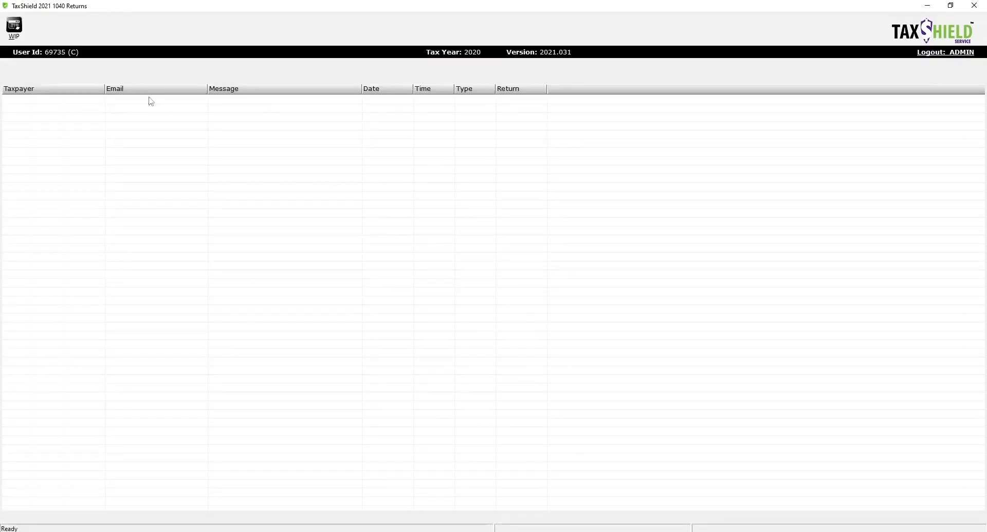
click(17, 29)
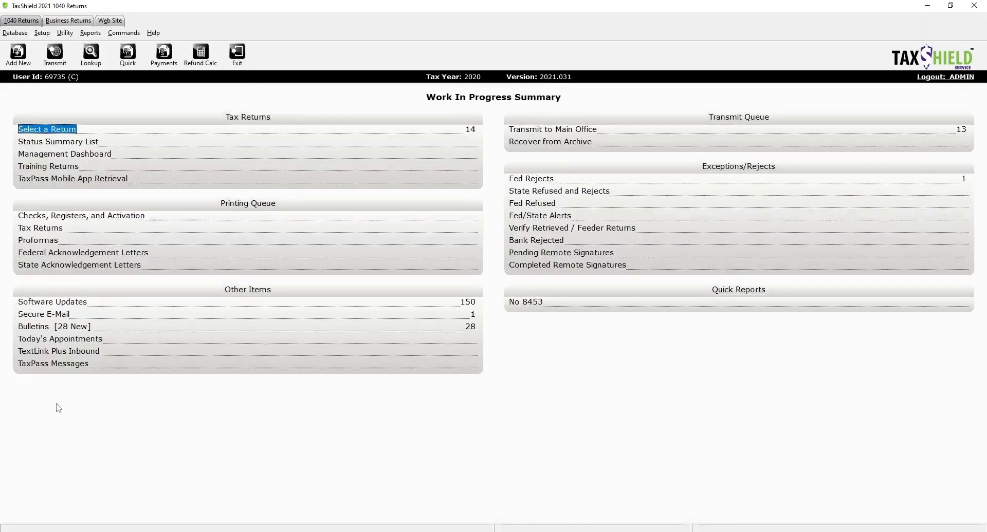
click(48, 365)
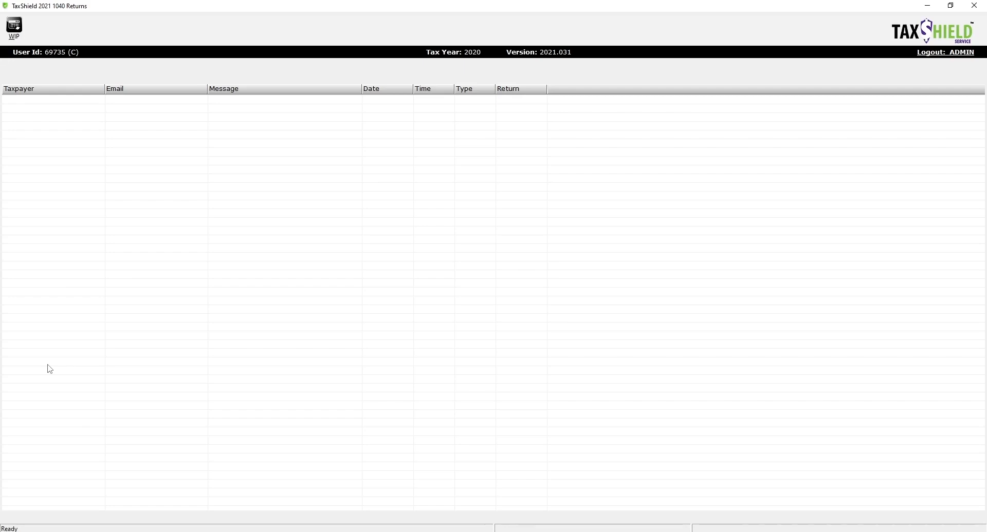
click(16, 29)
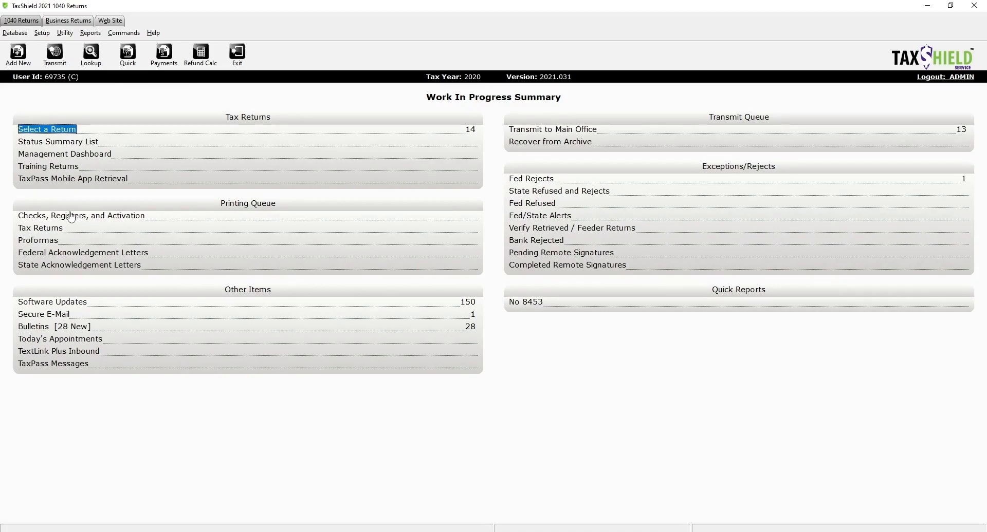
Open Checks, Registers, and Activation in the printing queue and try to print the checks.
click(233, 207)
click(84, 218)
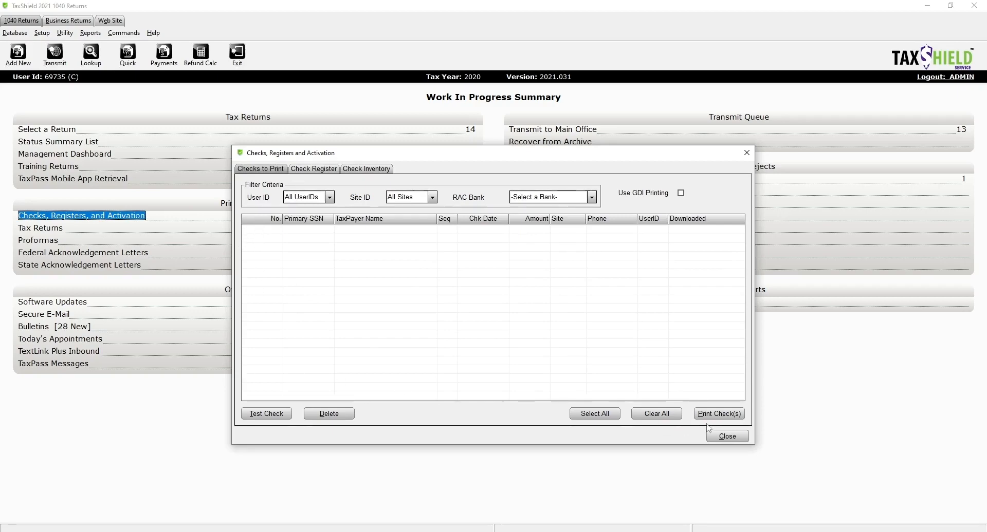
click(719, 414)
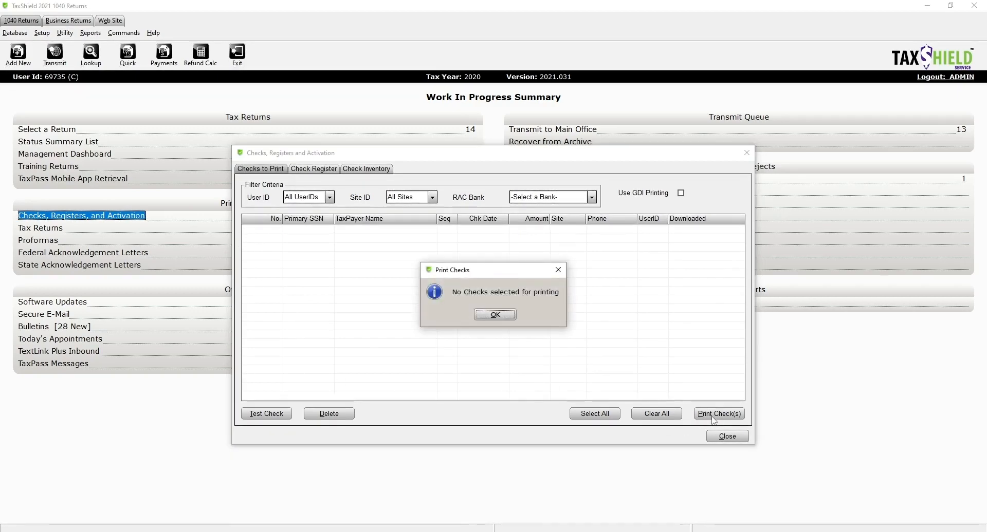
click(495, 314)
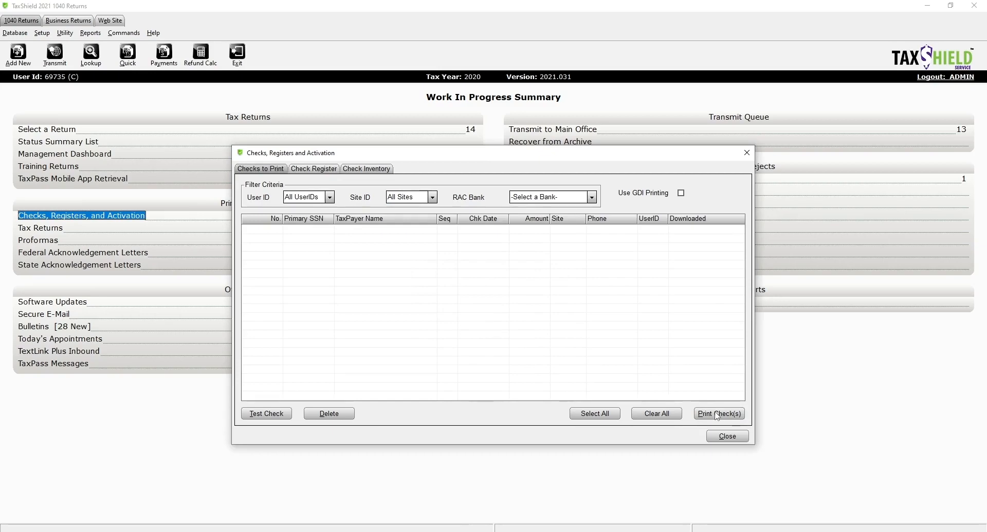
Filter the checks to print by the RAC bank Republic Bank, review the available bank choices, and close Checks, Registers and Activation.
click(591, 198)
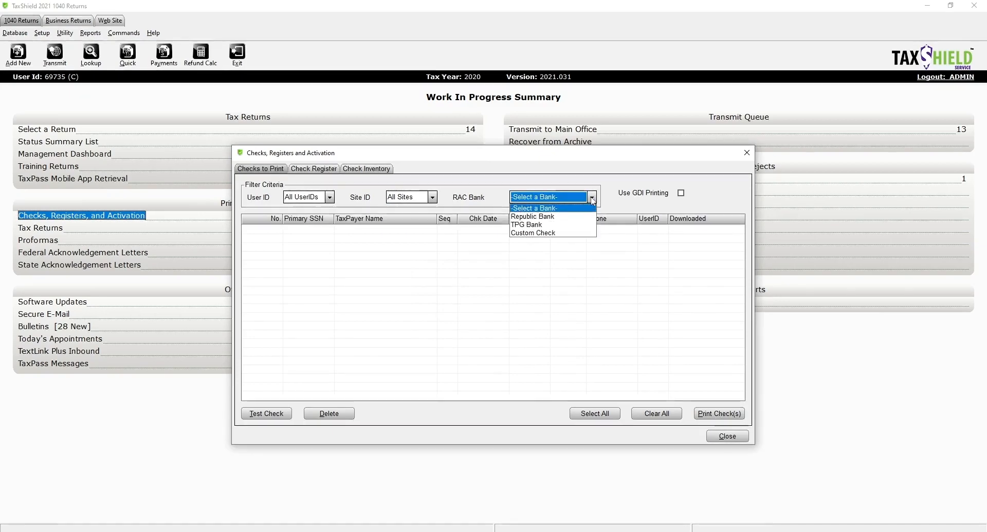
click(567, 211)
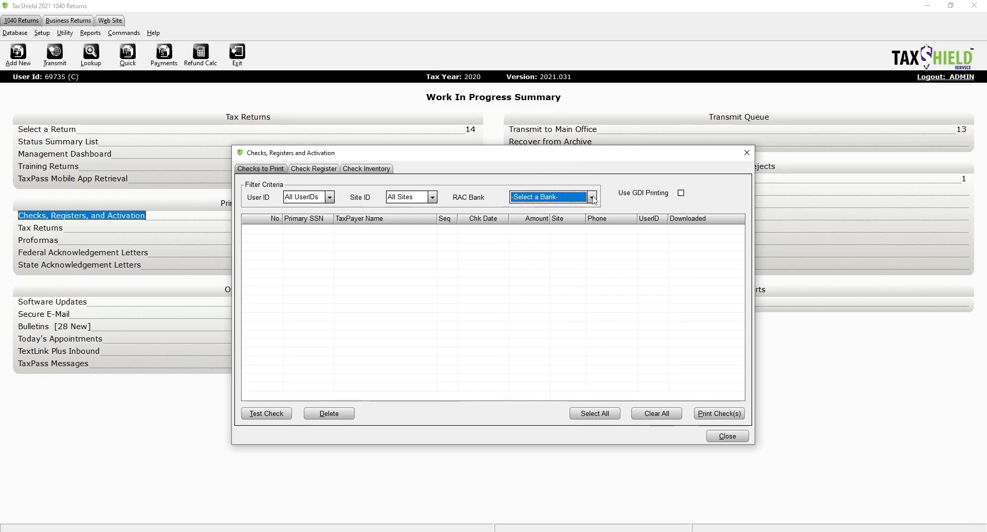
click(548, 198)
click(546, 217)
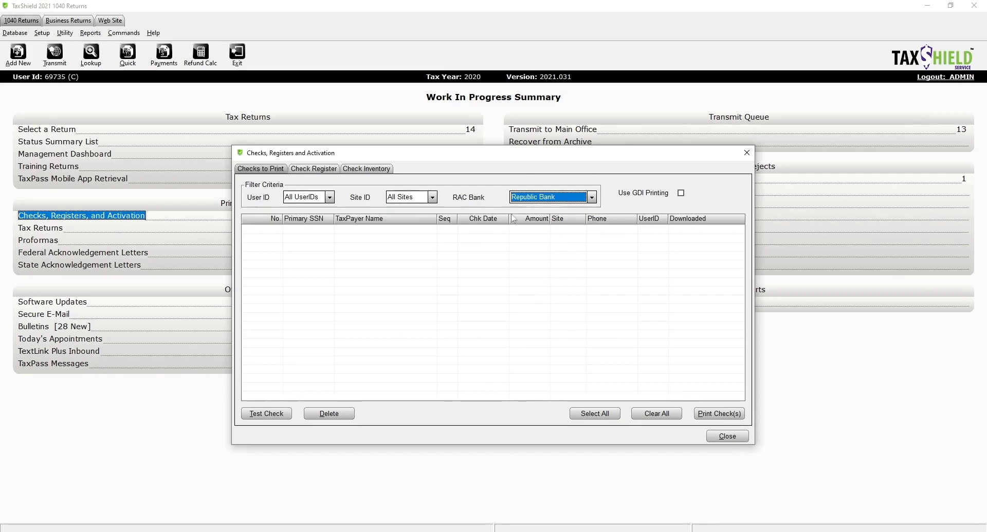
click(591, 197)
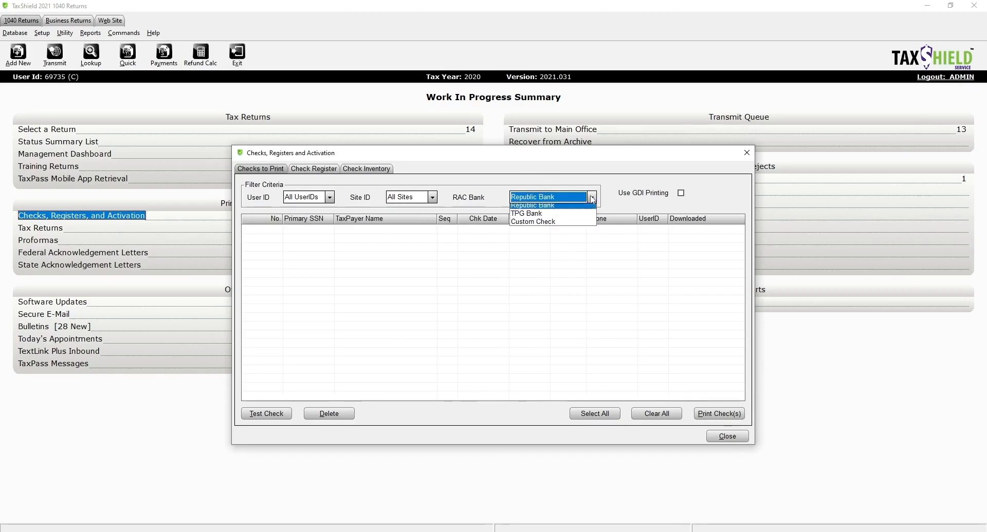
click(557, 218)
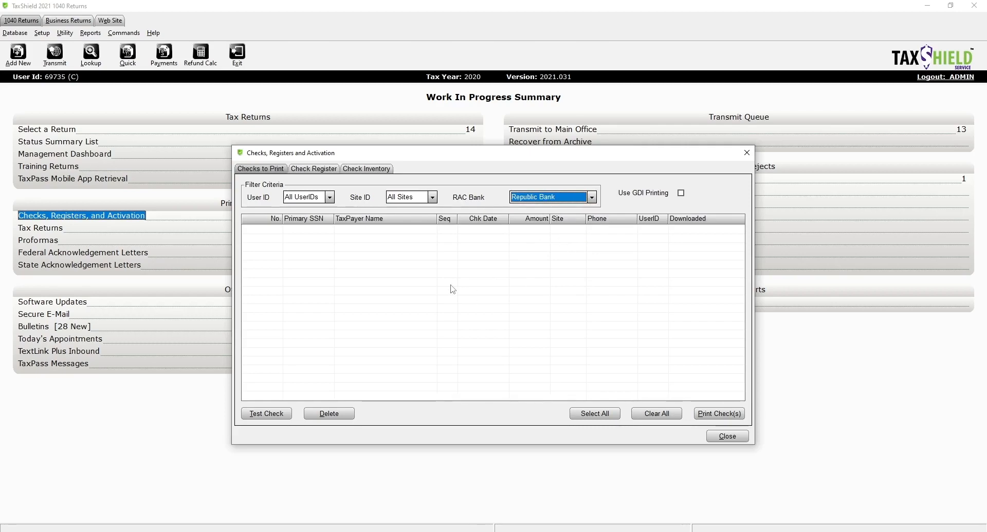
click(730, 438)
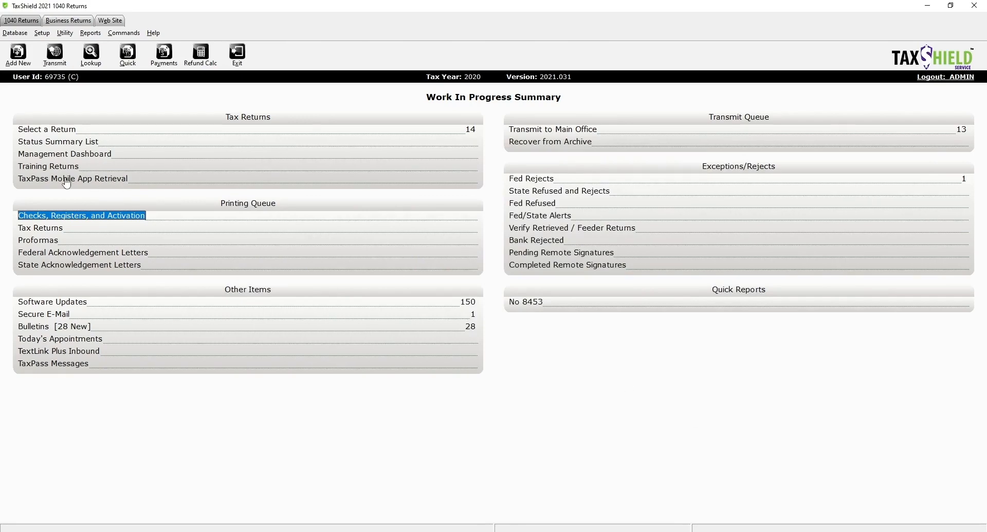
View the Management Dashboard's Financial Totals for all groups, including the user ID breakdown, and return to the Work In Progress Summary.
click(50, 155)
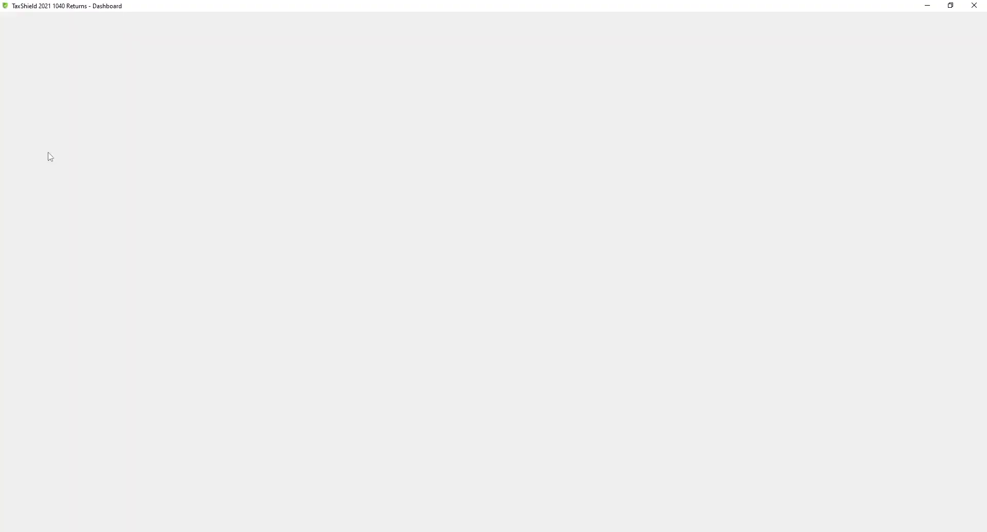
click(198, 29)
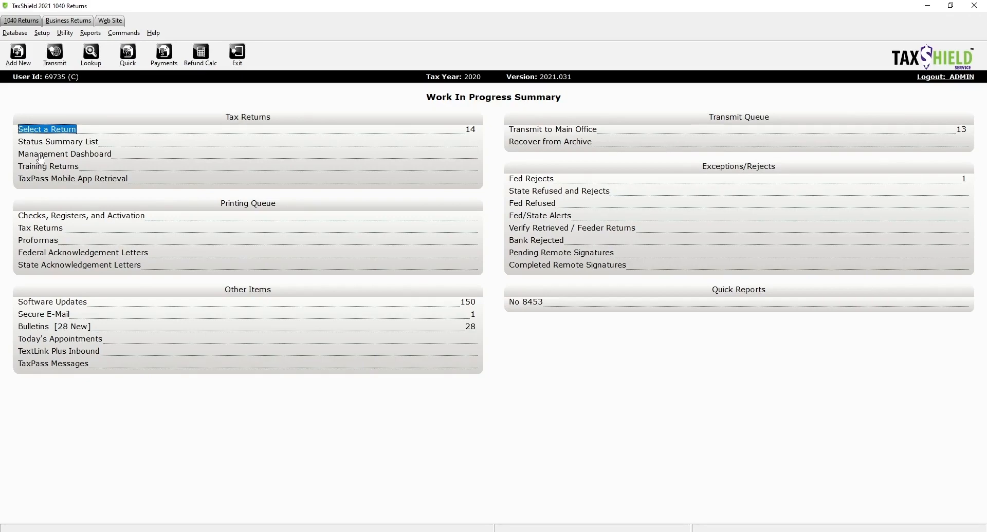
click(48, 154)
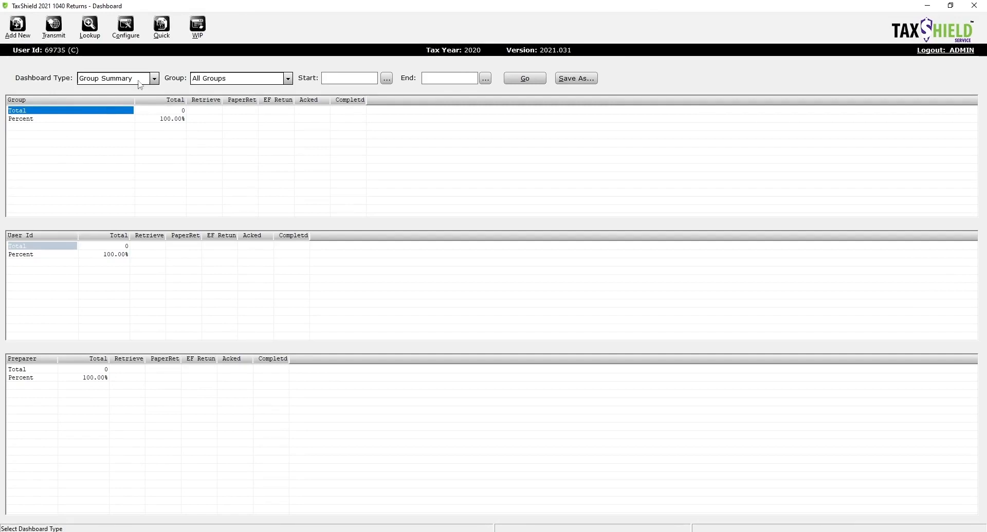
click(156, 78)
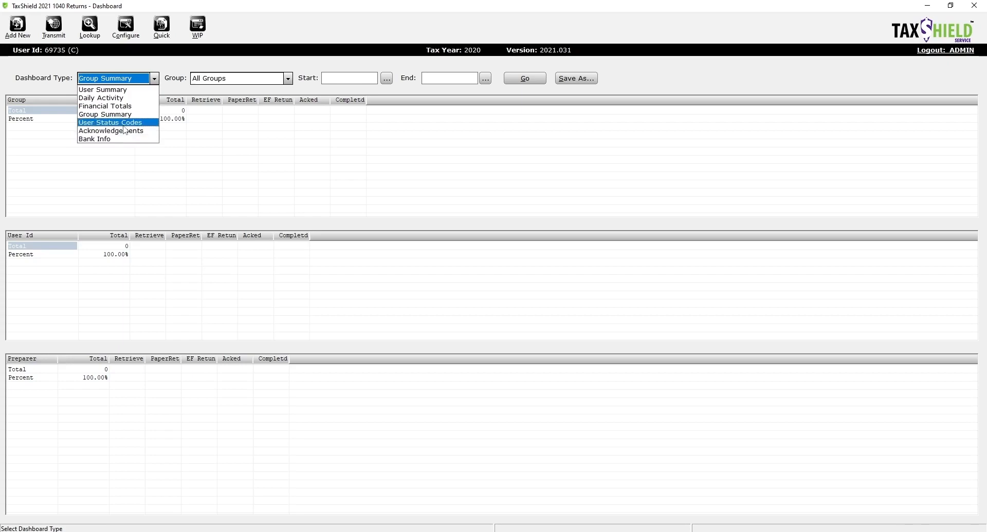
click(131, 106)
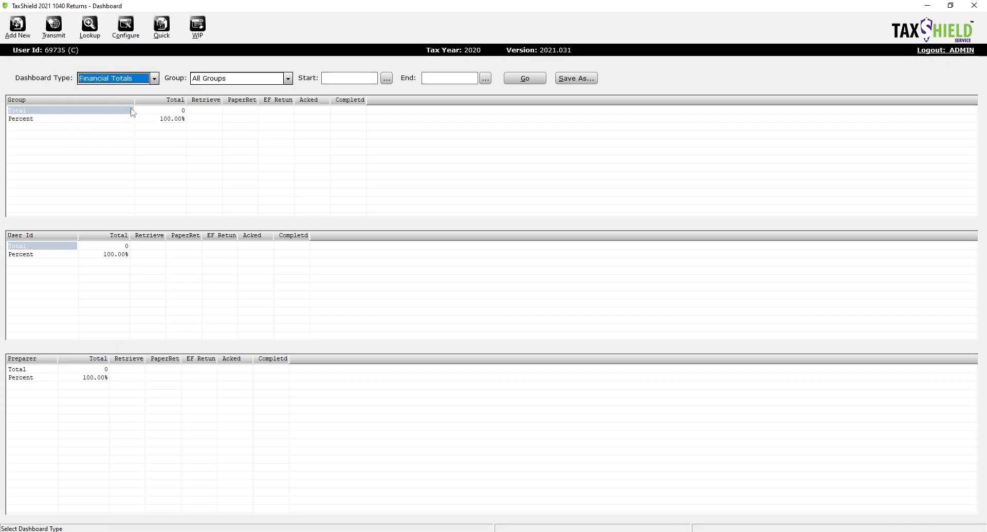
click(525, 79)
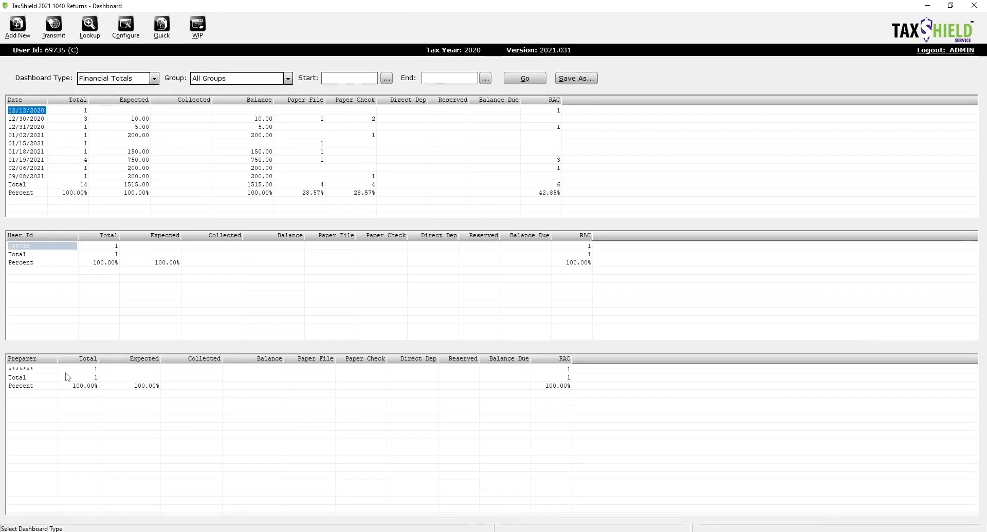
click(35, 249)
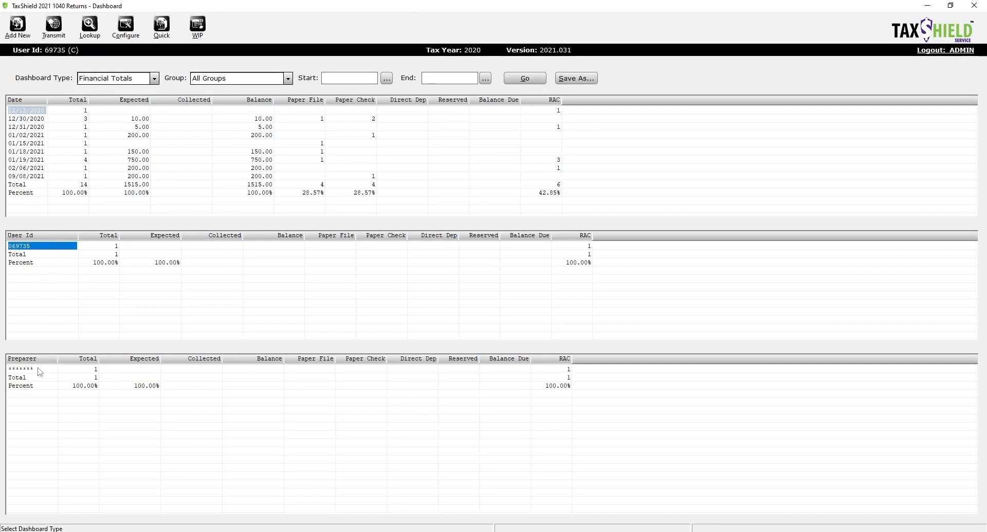
click(202, 35)
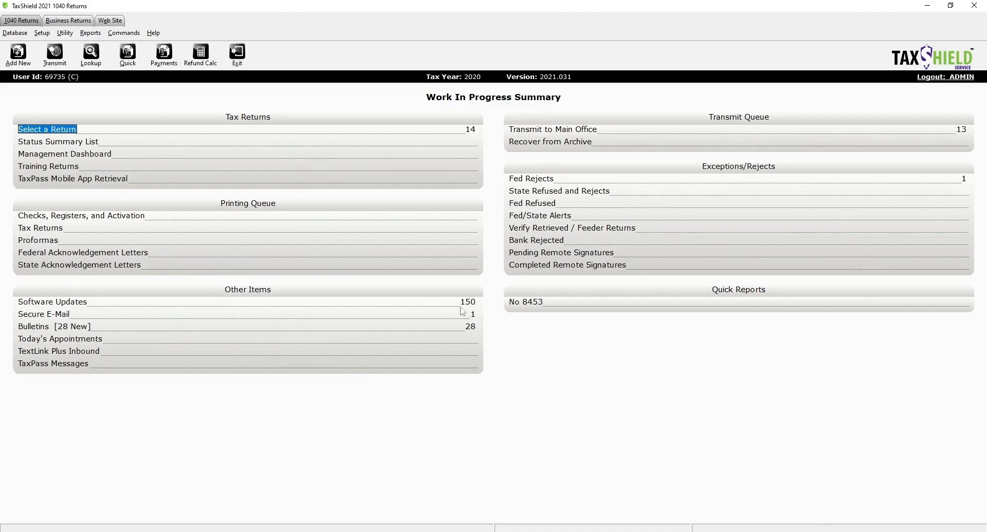
Open the Software Updates list, dismiss the prerequisite error, review the available updates, and close the list.
double_click(54, 303)
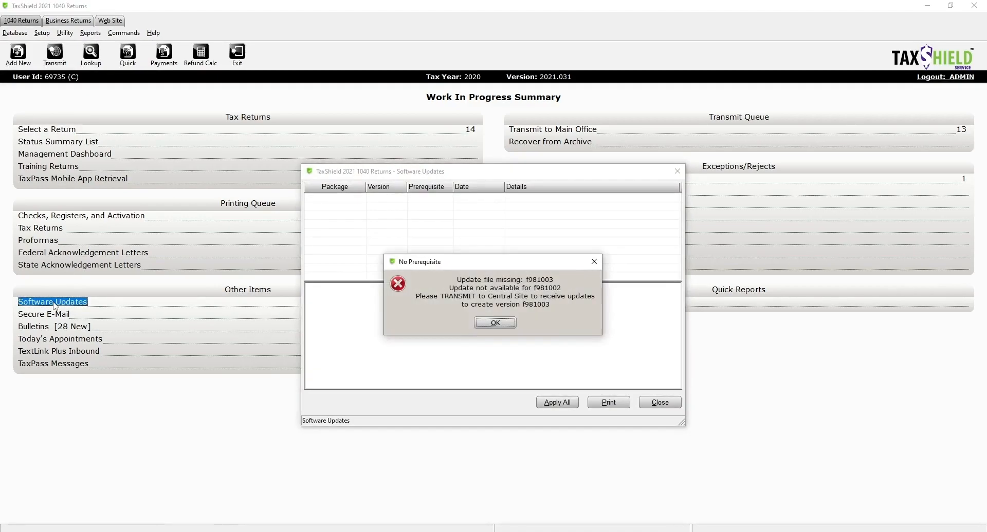
click(508, 325)
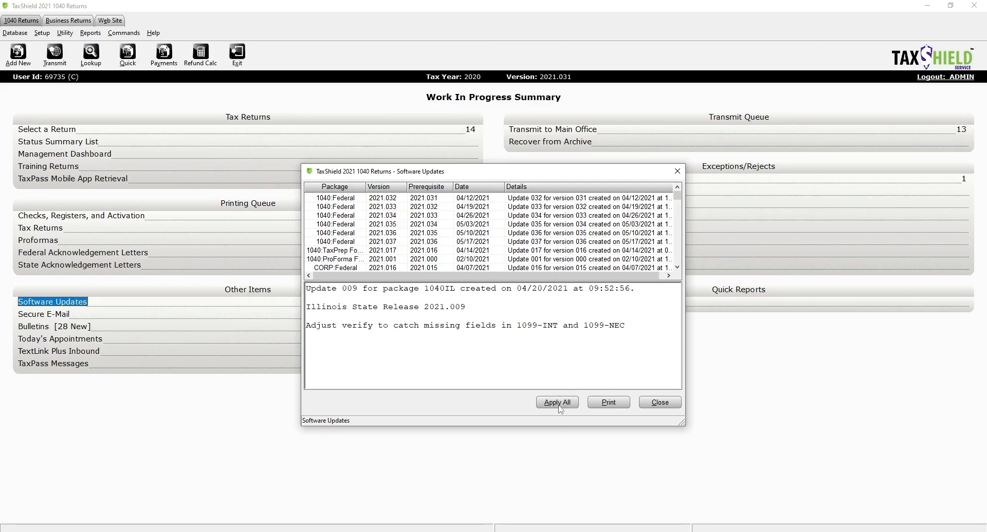
click(659, 404)
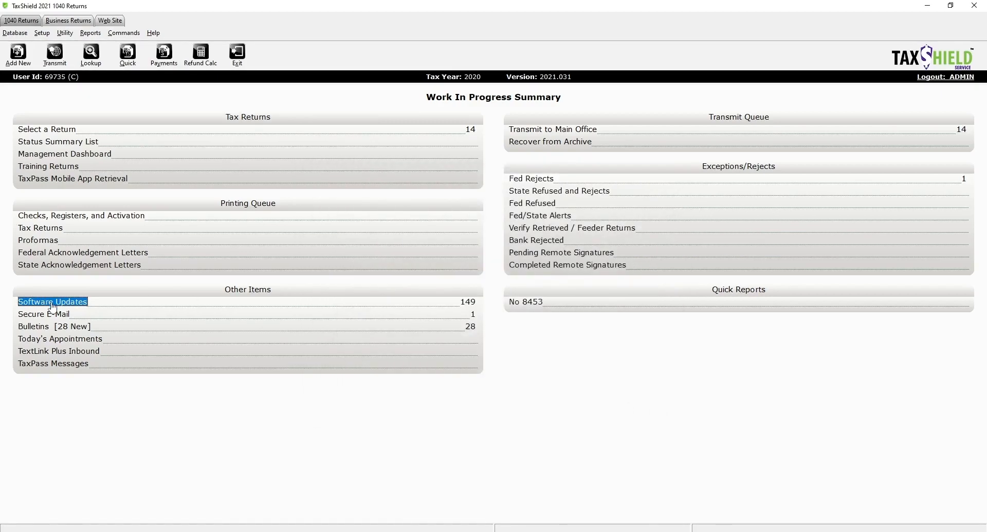